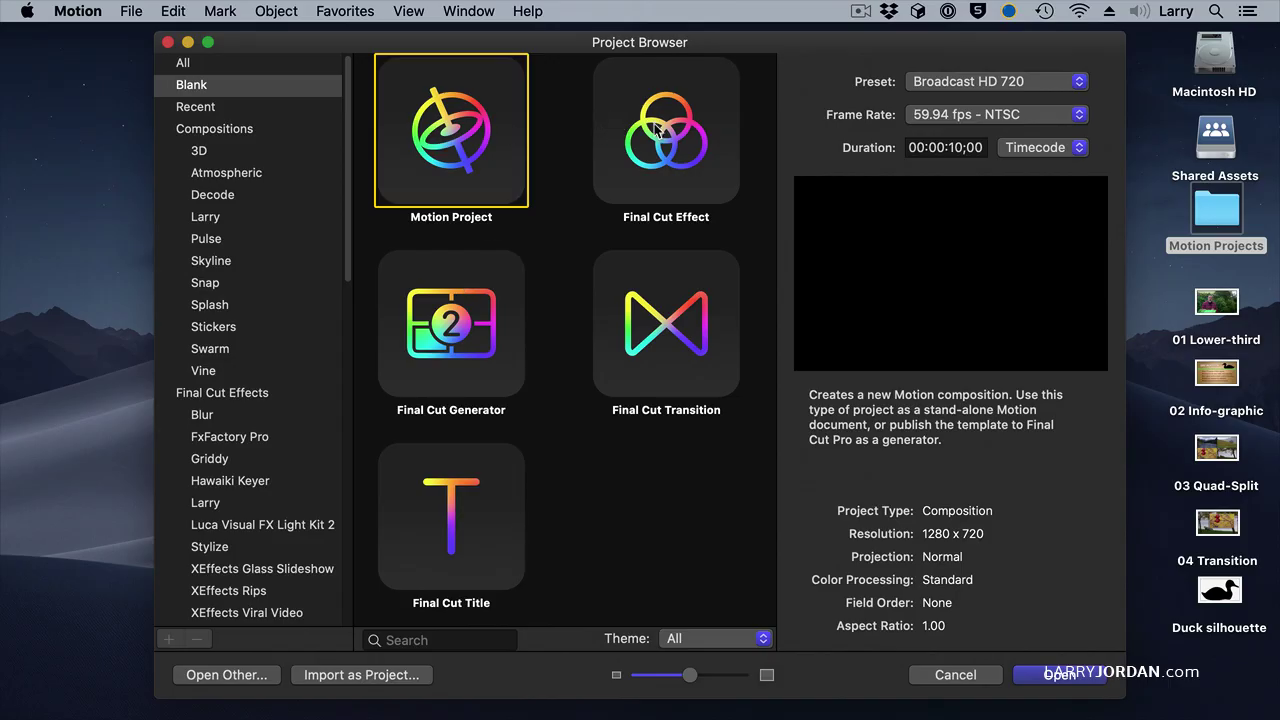
Create a Final Cut Transition project with a 4-second duration from the Project Browser
left_click(690, 321)
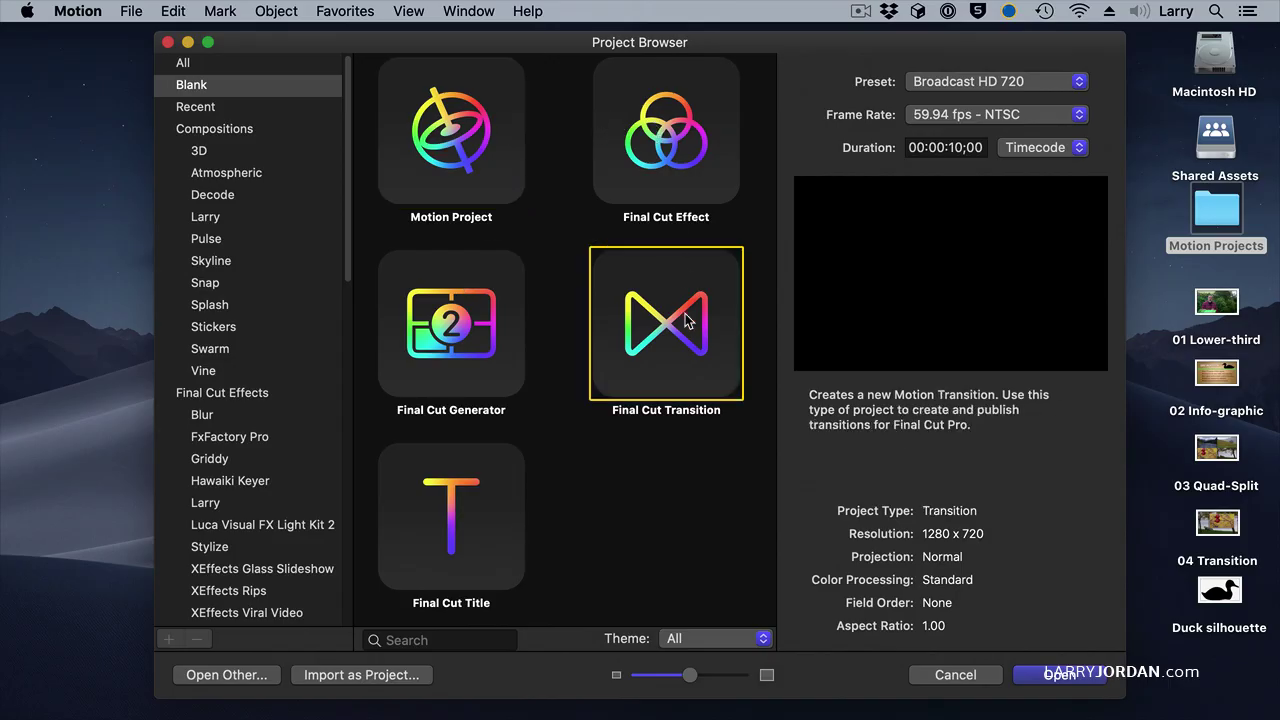
left_click(943, 150)
type("4")
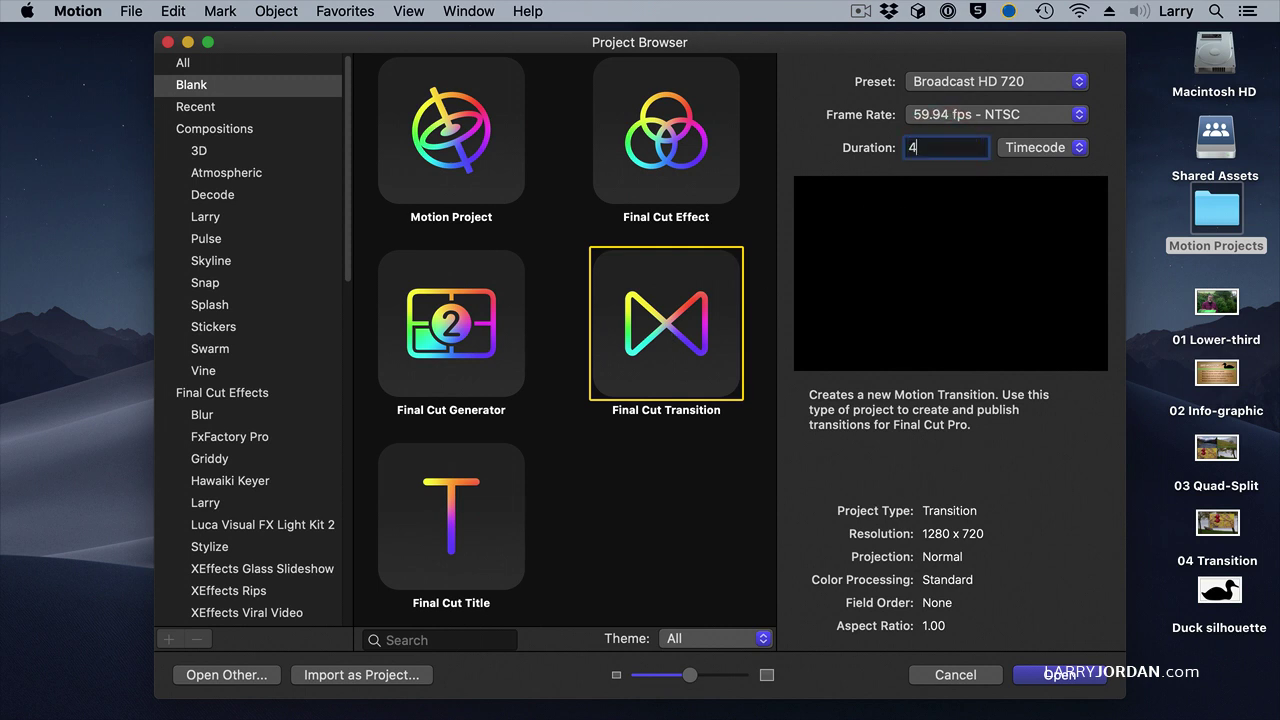
key("Return")
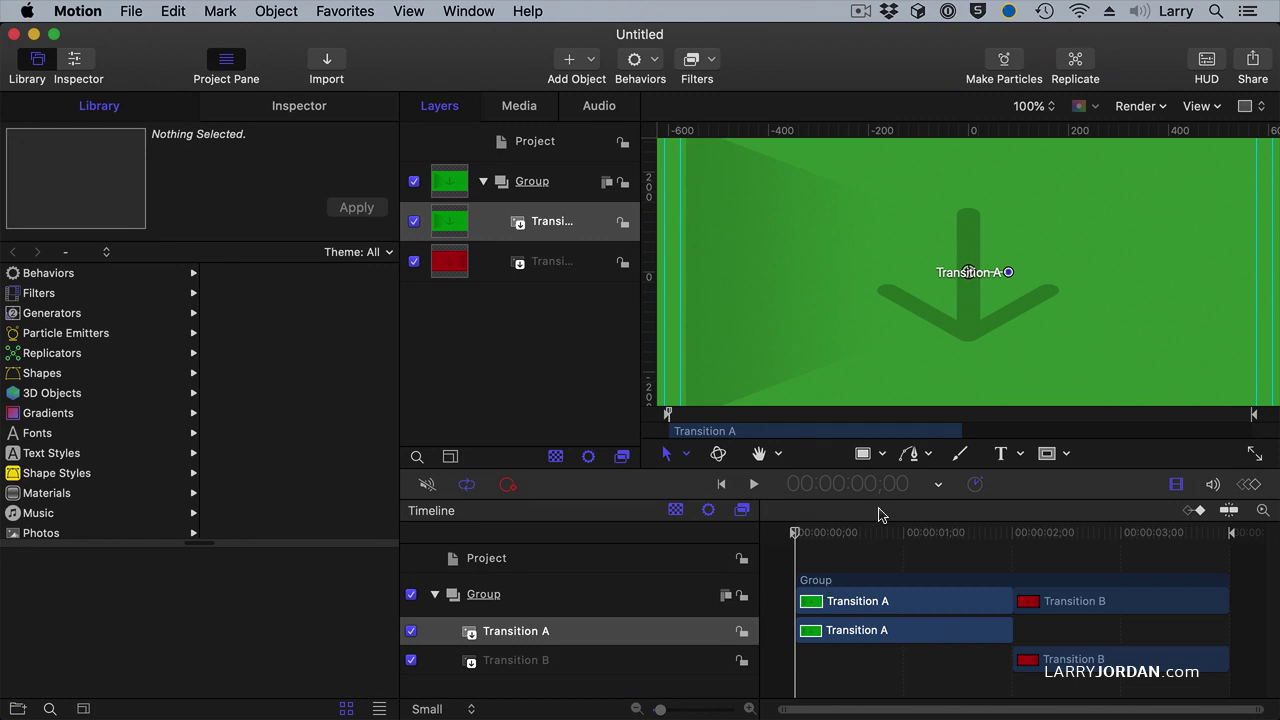
Hide the timeline and scrub through to preview the Transition A and B placeholders
left_click(1178, 485)
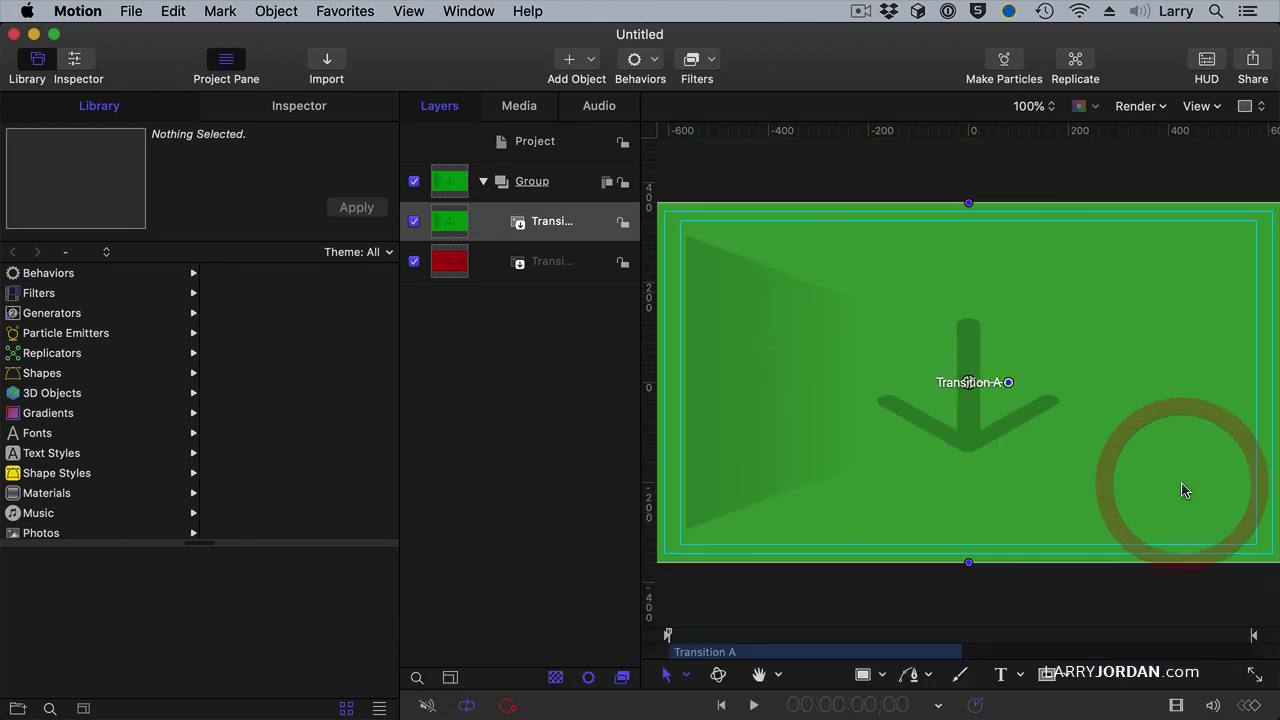
left_click(754, 634)
key("Home")
left_click(546, 225)
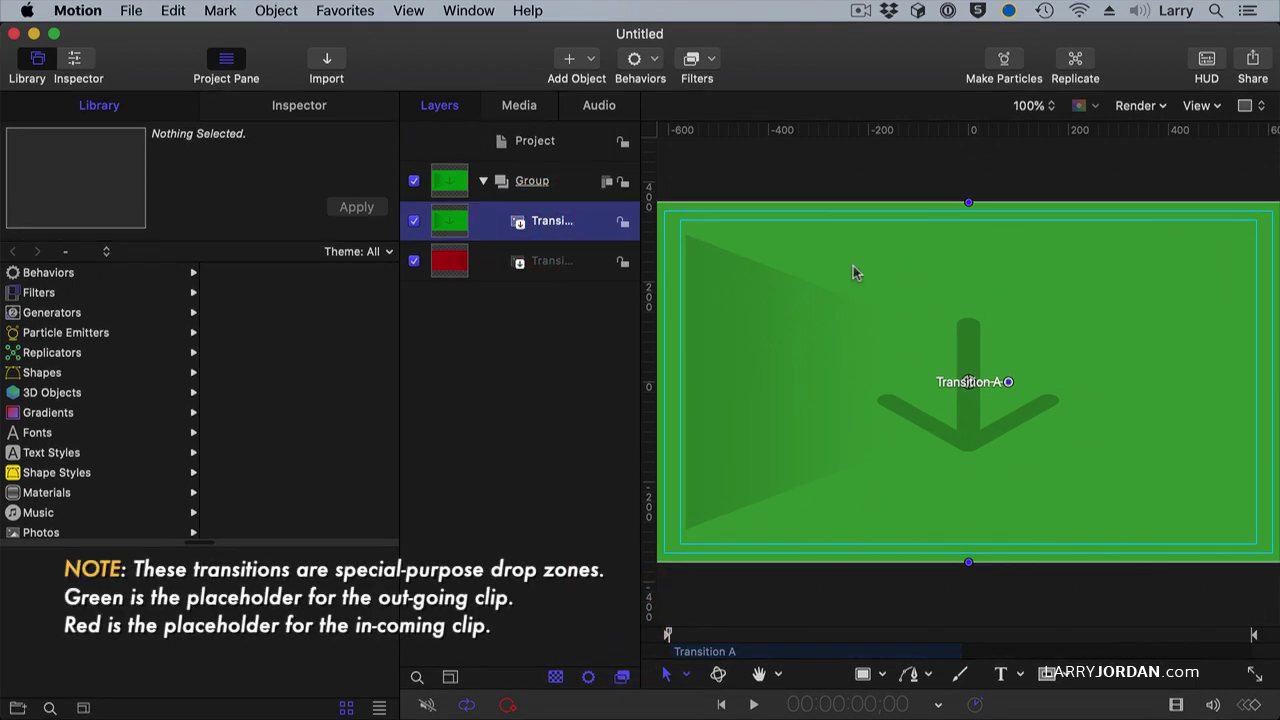
left_click_drag(730, 638, 1258, 681)
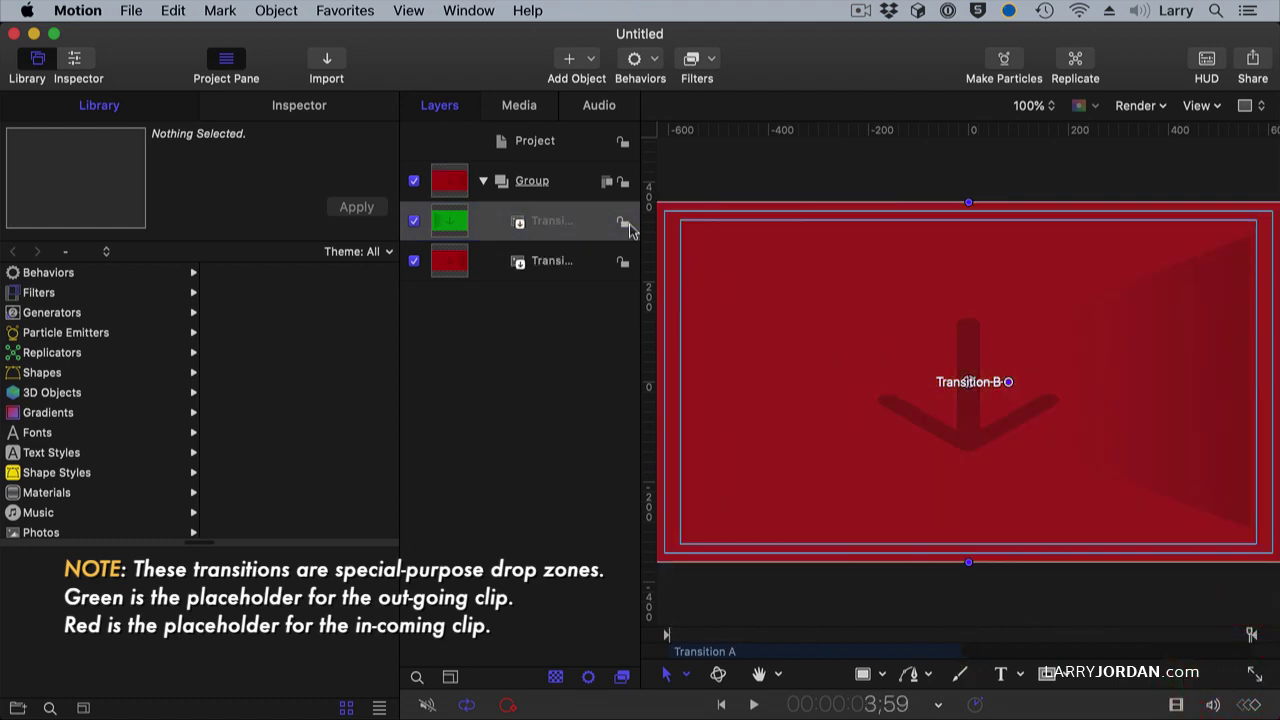
left_click(580, 218)
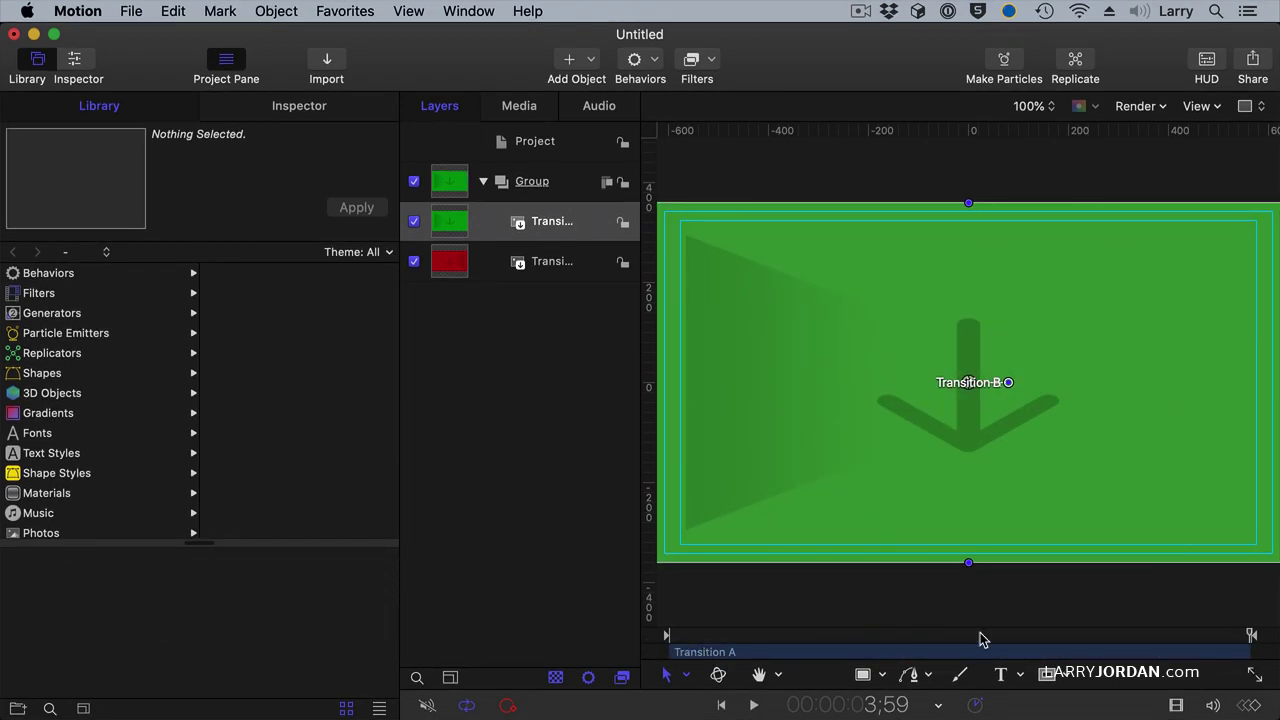
left_click_drag(1150, 641, 655, 637)
Set Transition B's In point at the project start with the I key
left_click(578, 268)
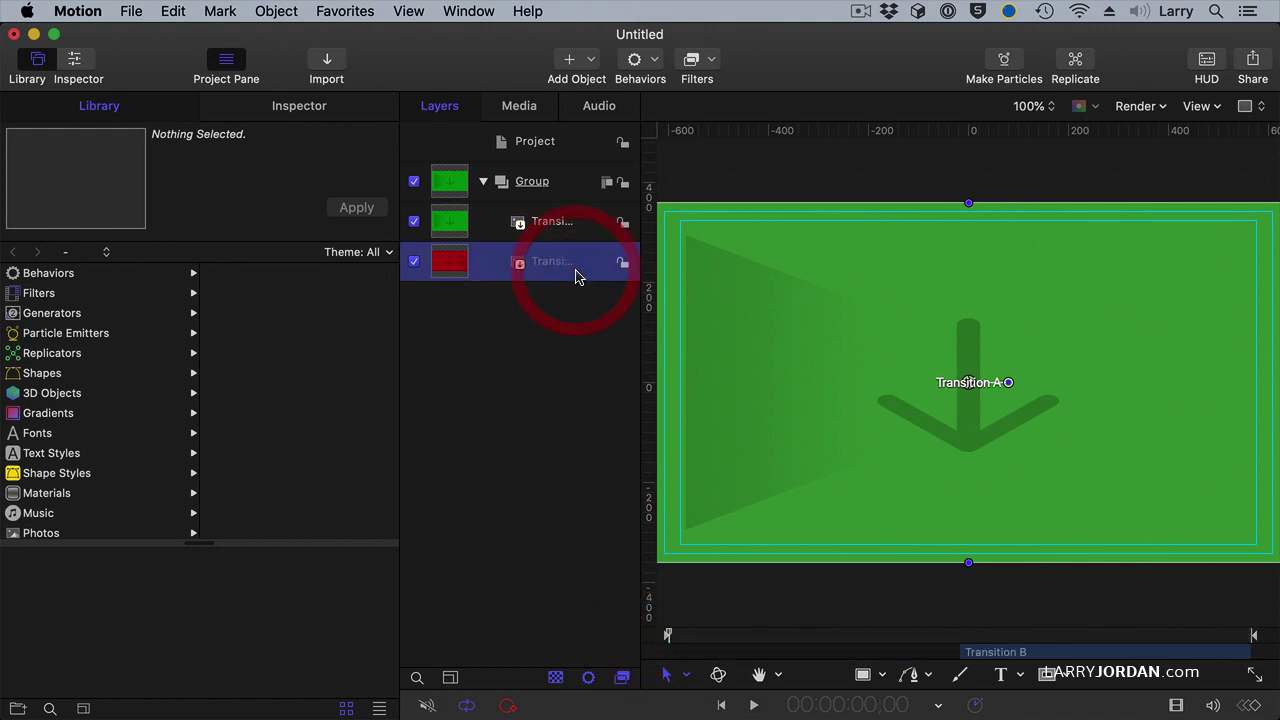
left_click(956, 645)
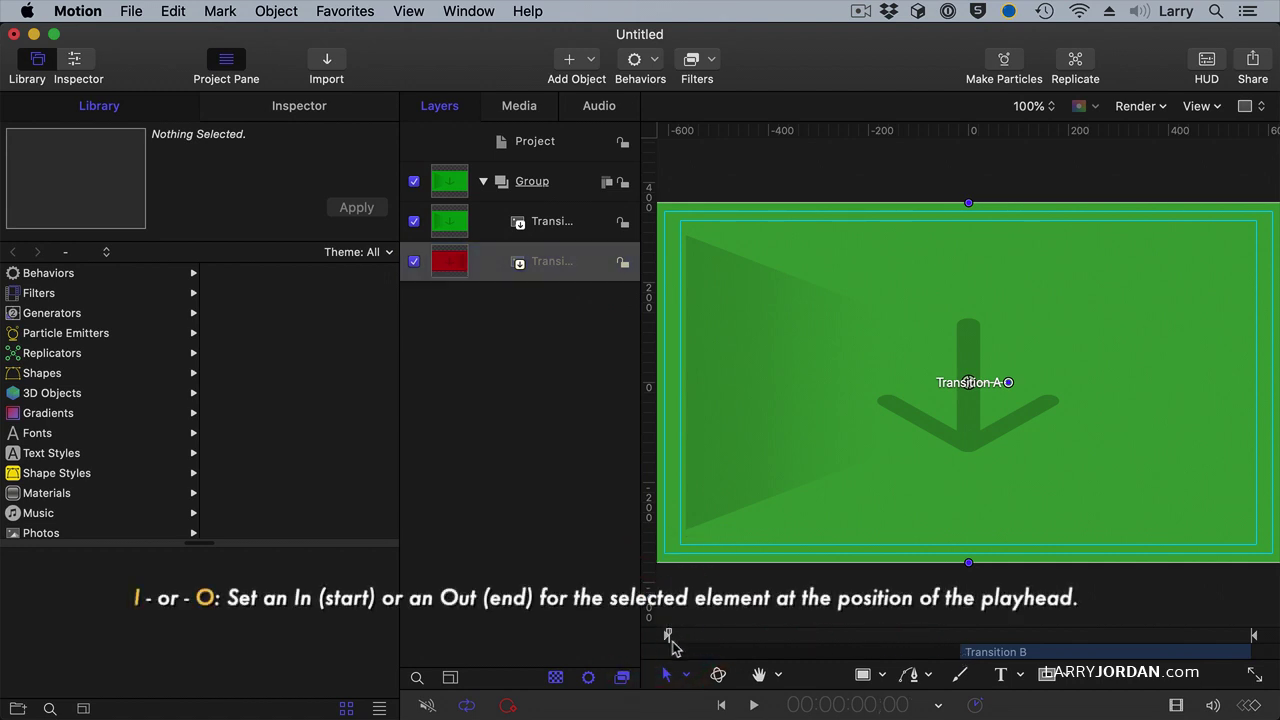
key("i")
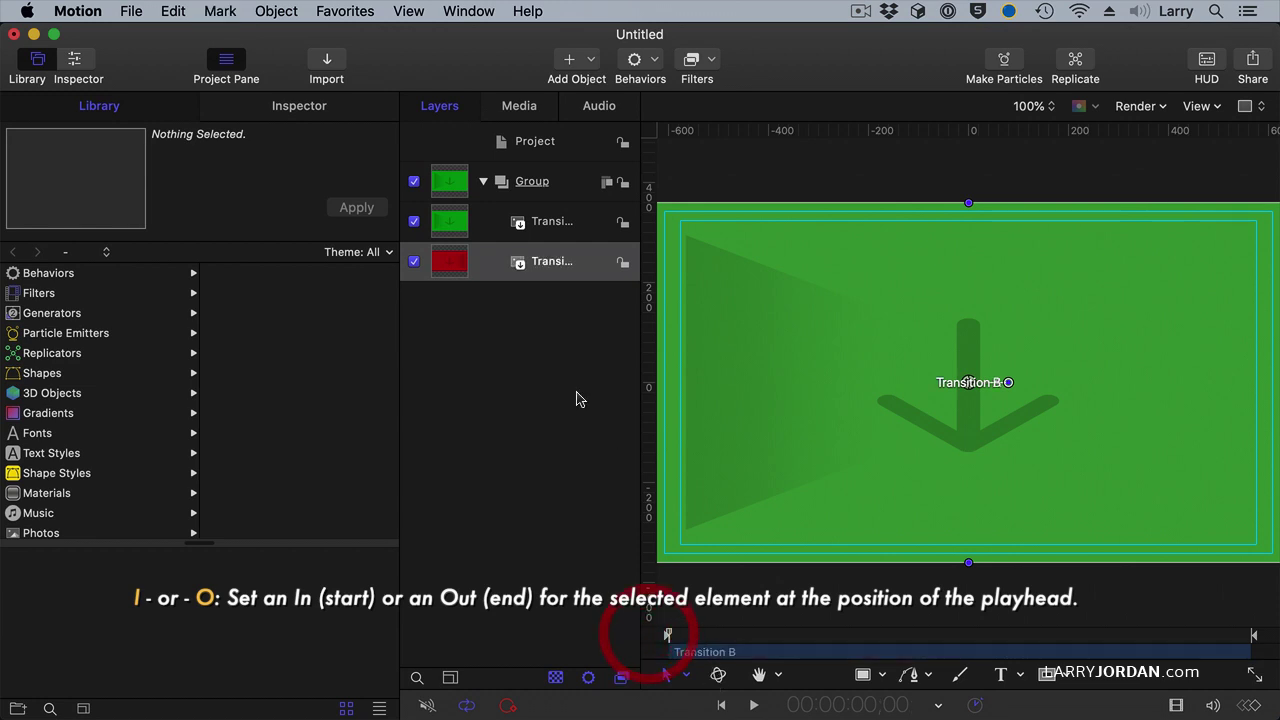
left_click(566, 266)
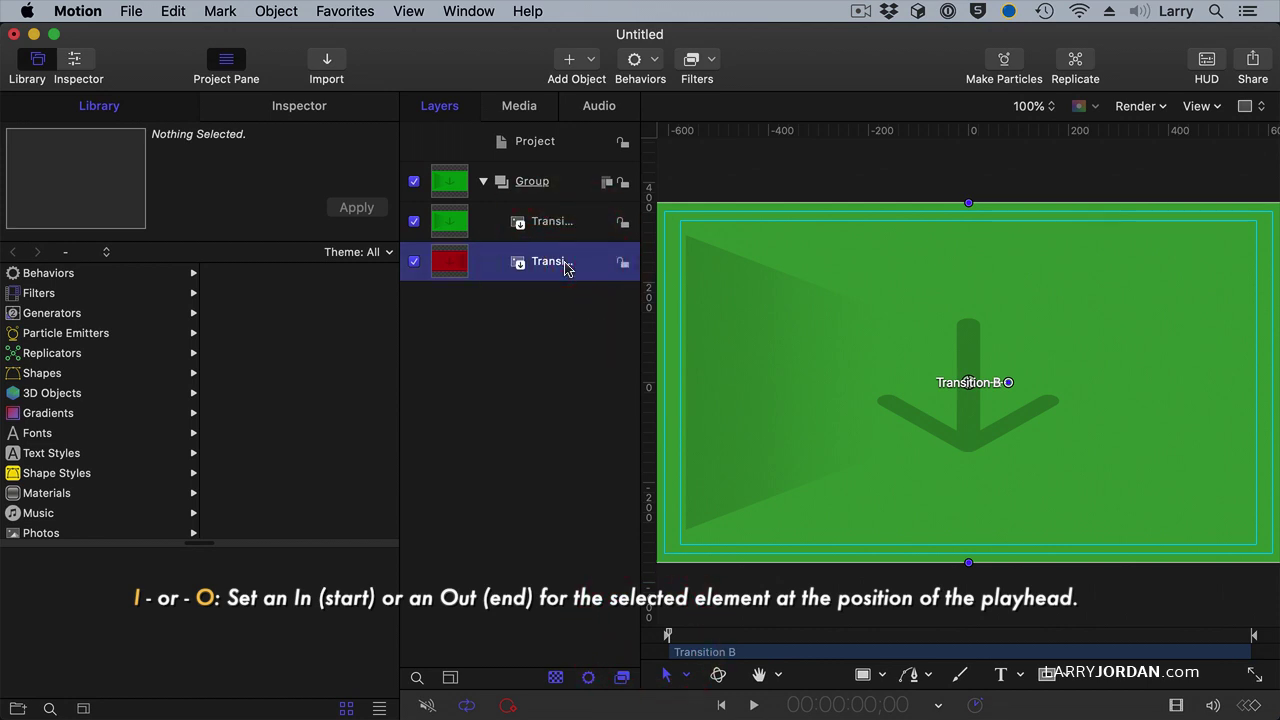
Add a Gaussian Blur filter to Transition B
left_click(698, 64)
mouse_move(706, 102)
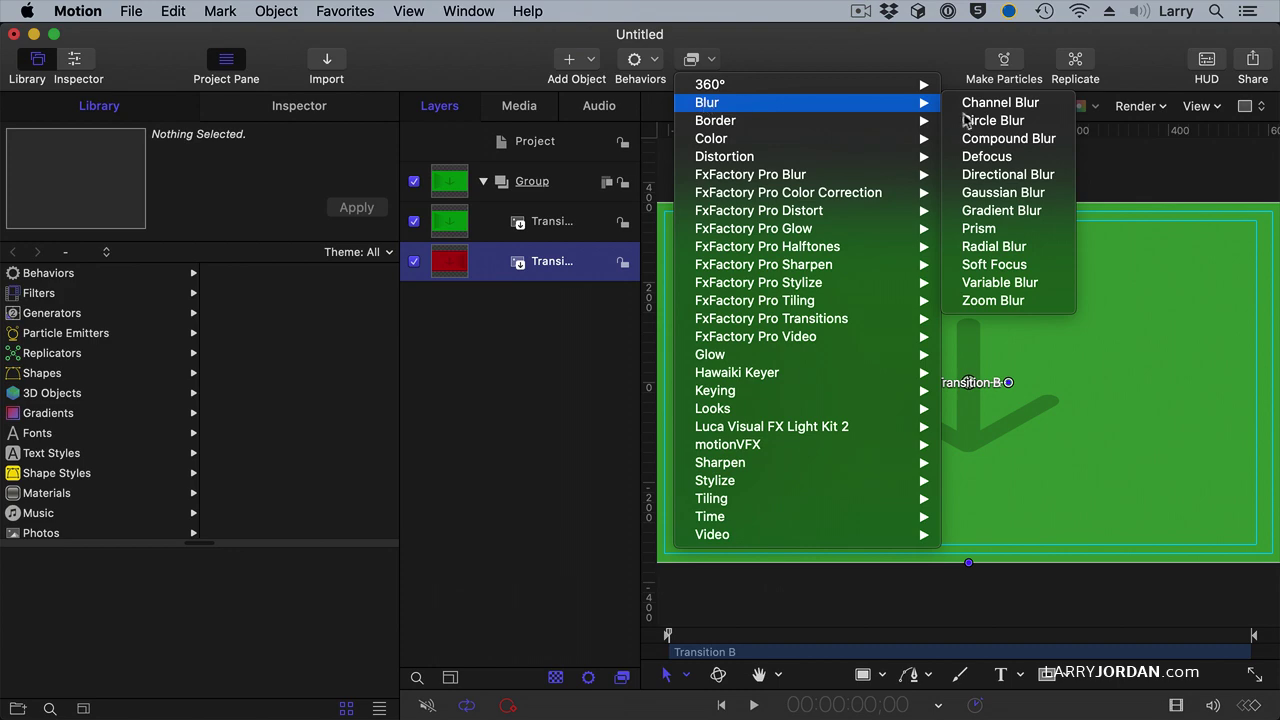
left_click(1034, 196)
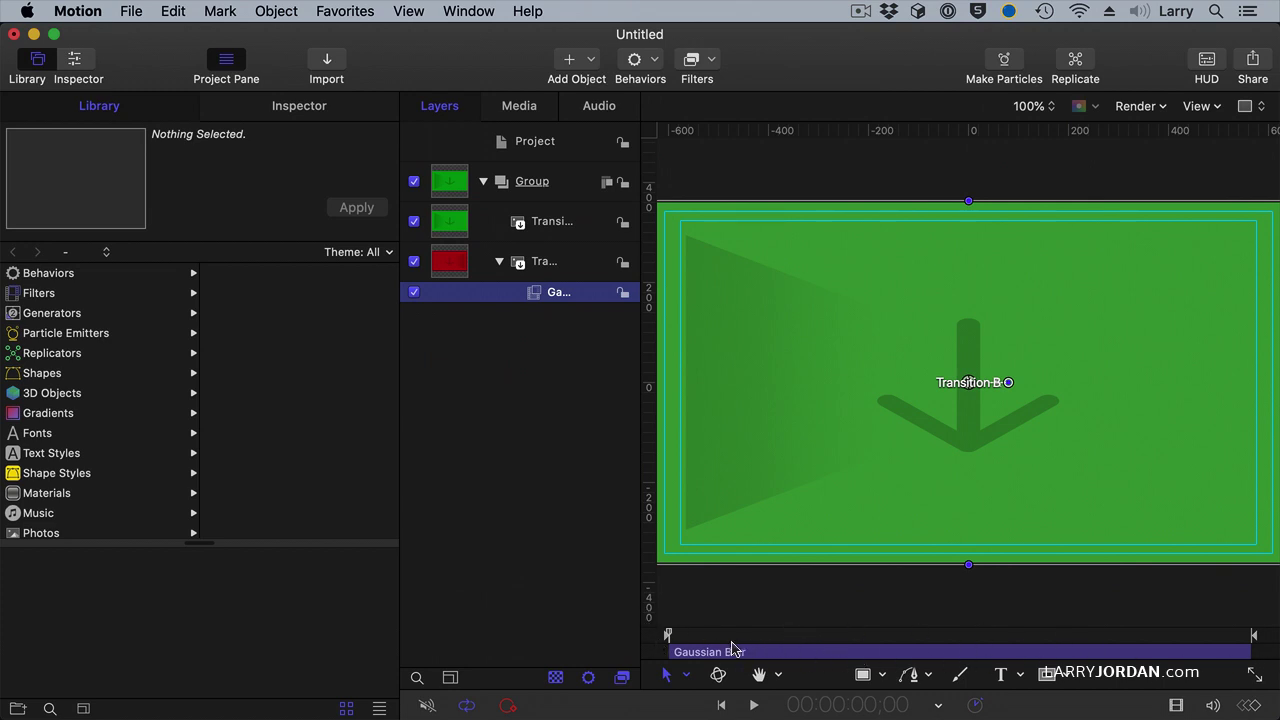
left_click(706, 645)
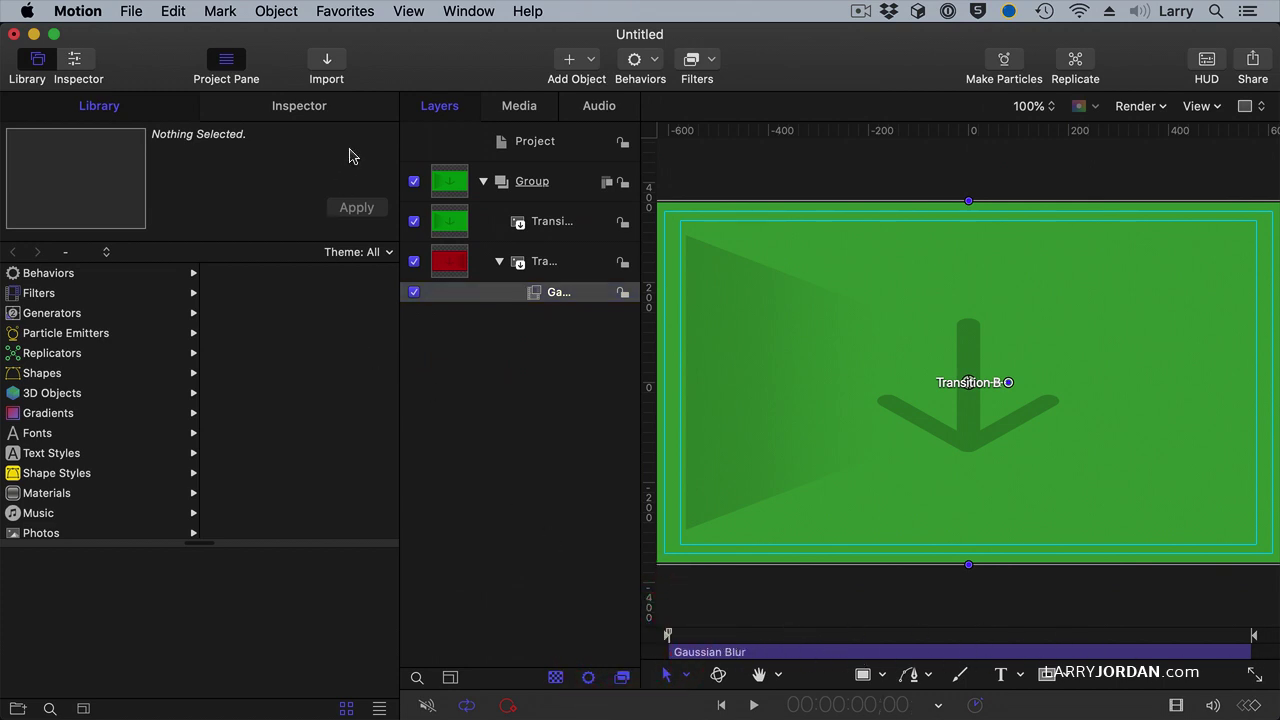
Keyframe the blur Amount at 64 at the start and 0 at the end
left_click(315, 107)
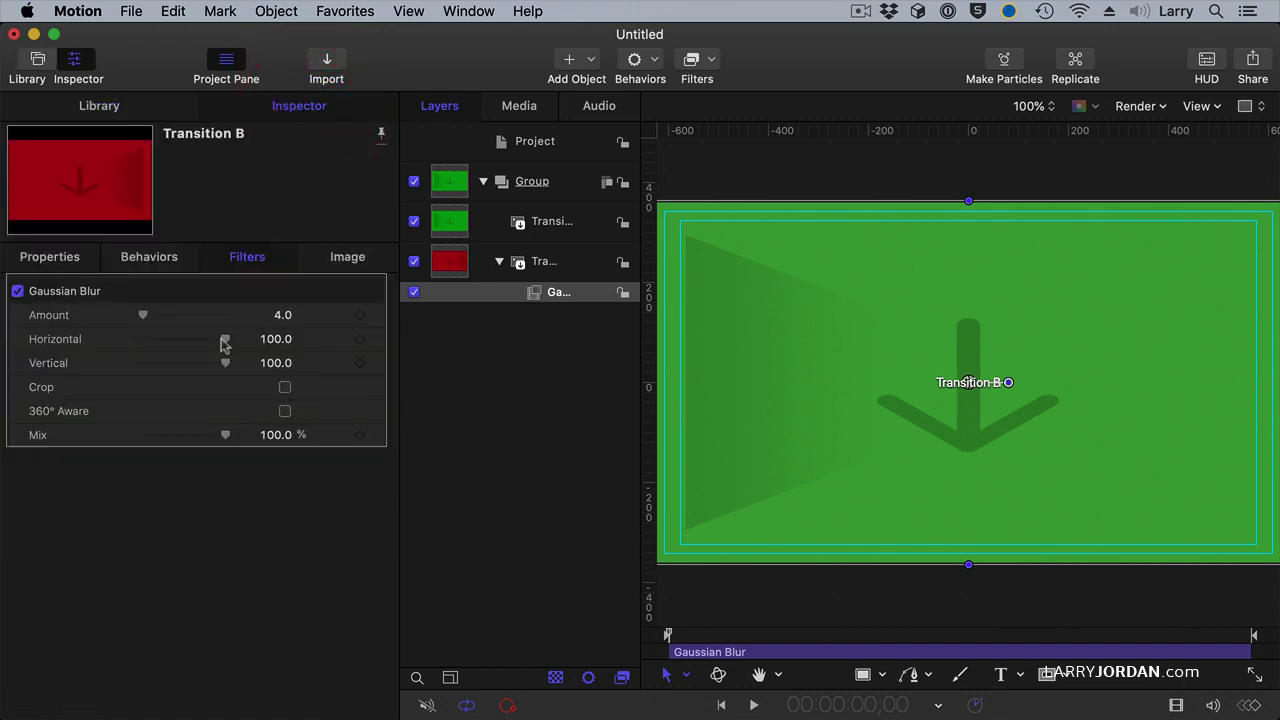
left_click(359, 316)
left_click_drag(145, 316, 277, 320)
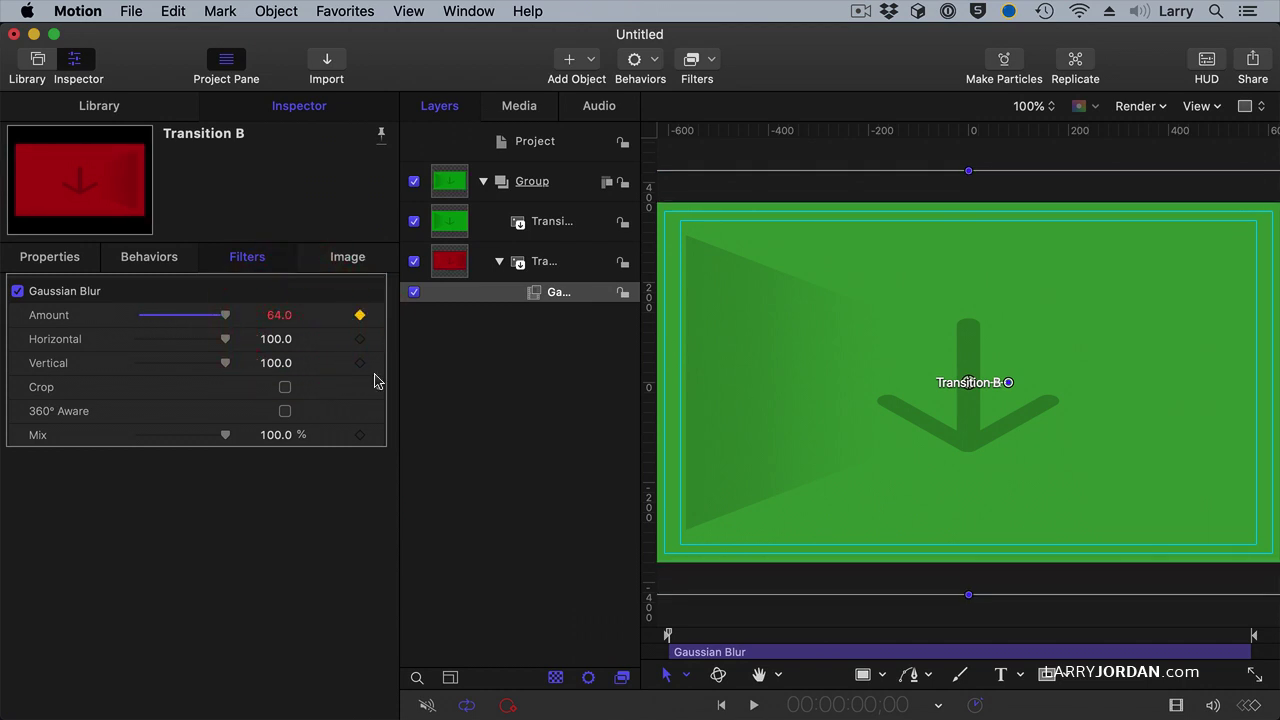
left_click_drag(688, 636, 1247, 636)
left_click_drag(223, 317, 120, 317)
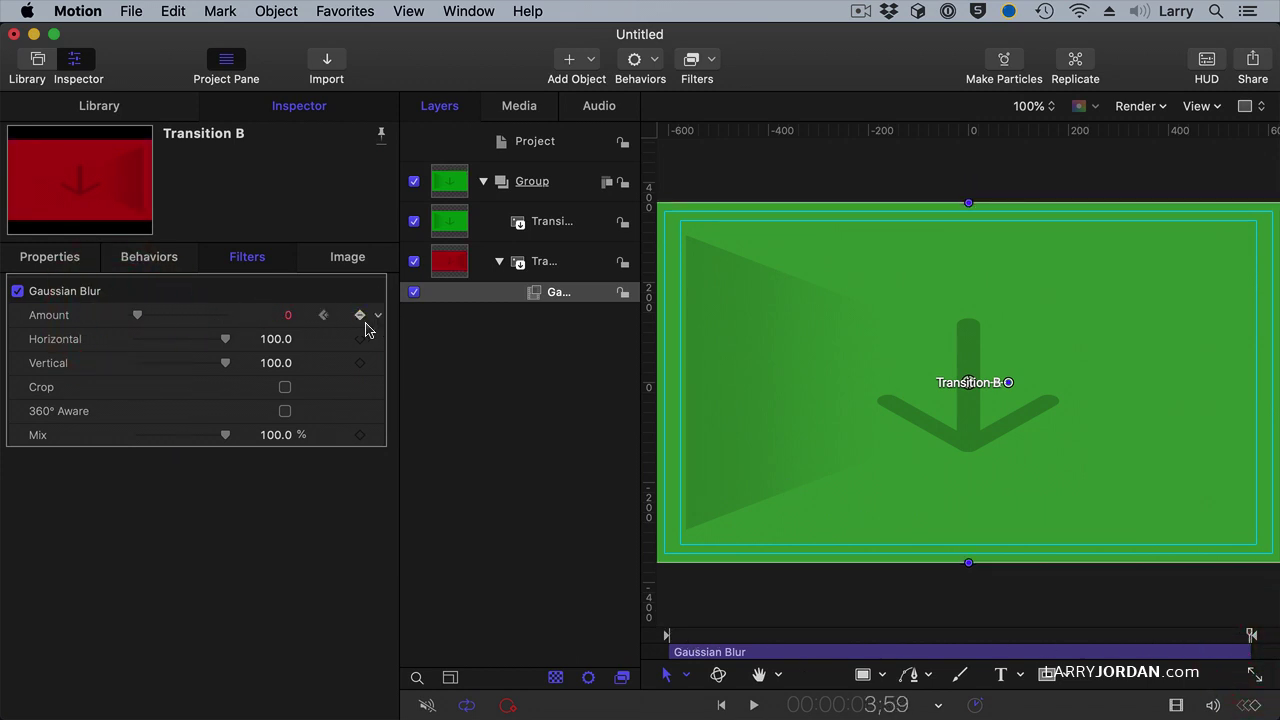
Hide Transition A and play back the blur from the start
left_click(414, 221)
left_click_drag(752, 634, 645, 652)
key("space")
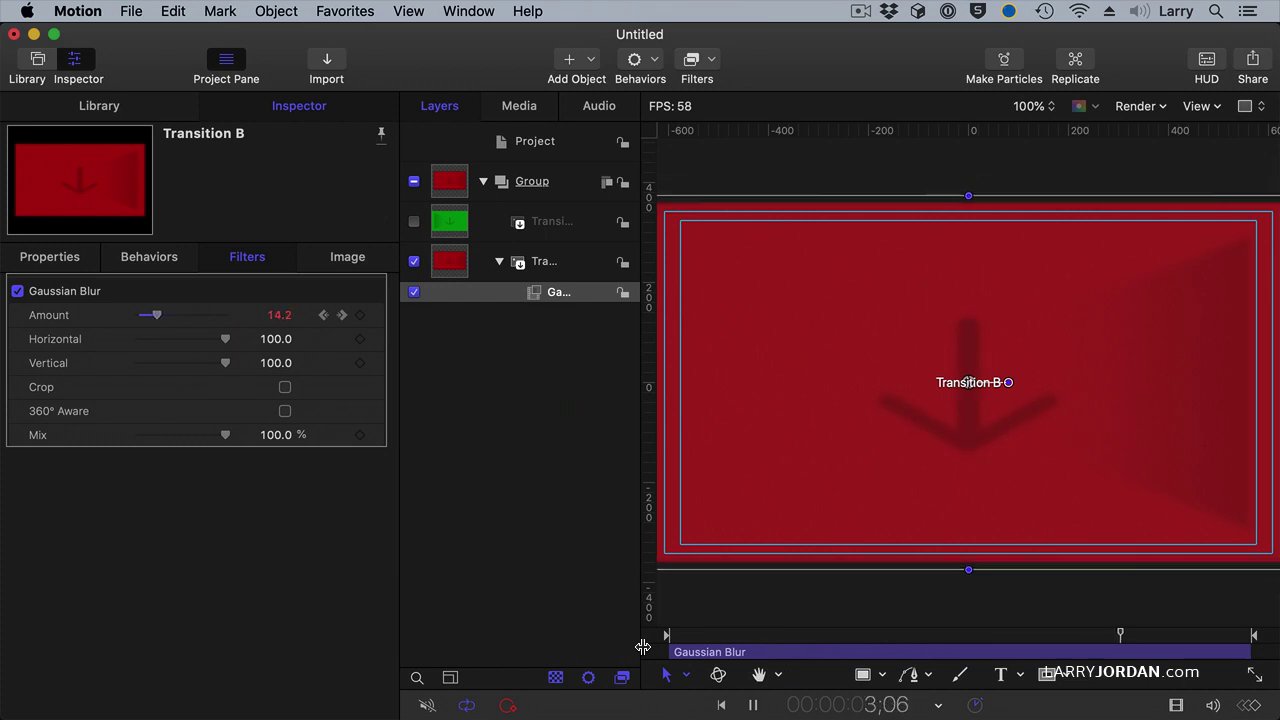
key("space")
key("Home")
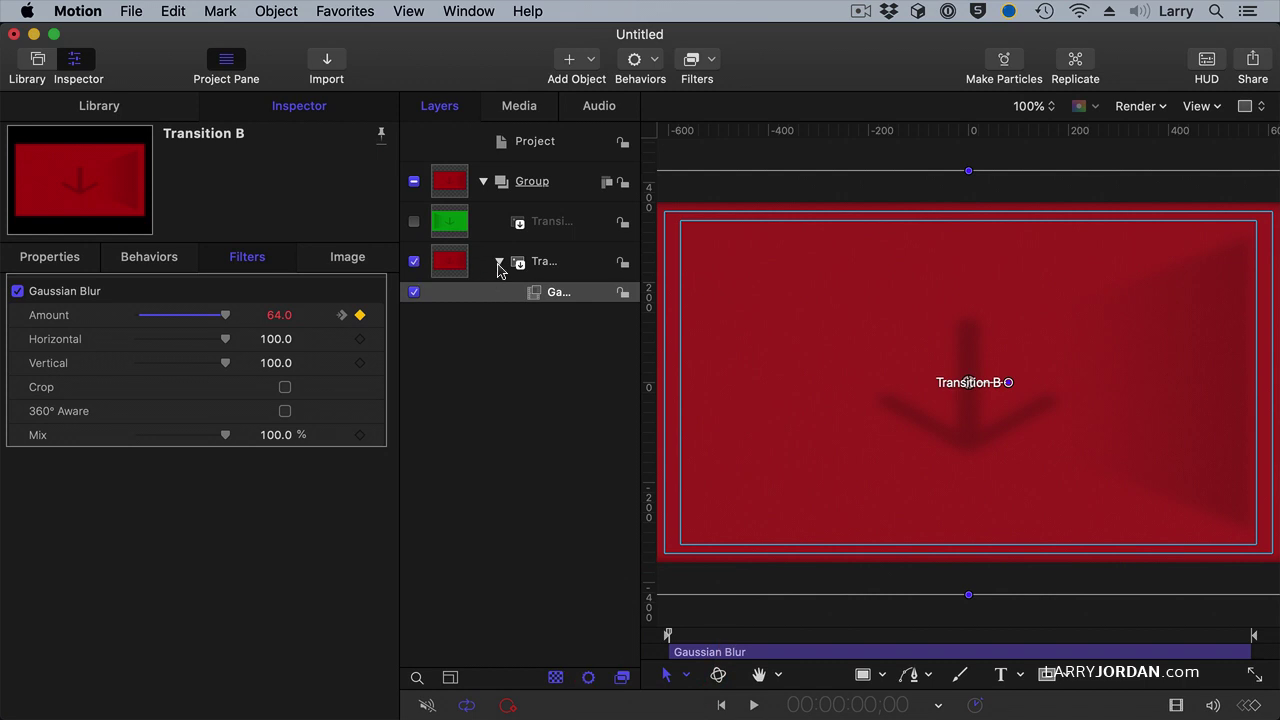
Make Transition A visible again and zoom the canvas to 50%
left_click(498, 262)
left_click(564, 228)
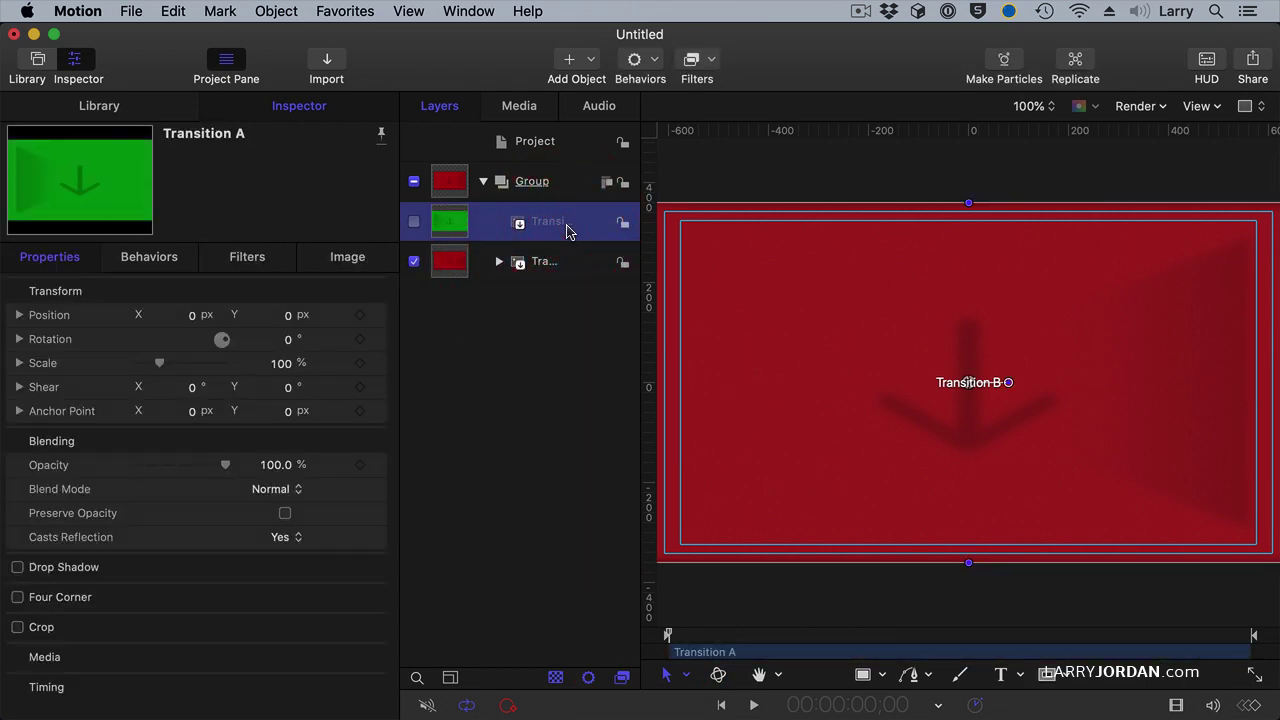
left_click(414, 221)
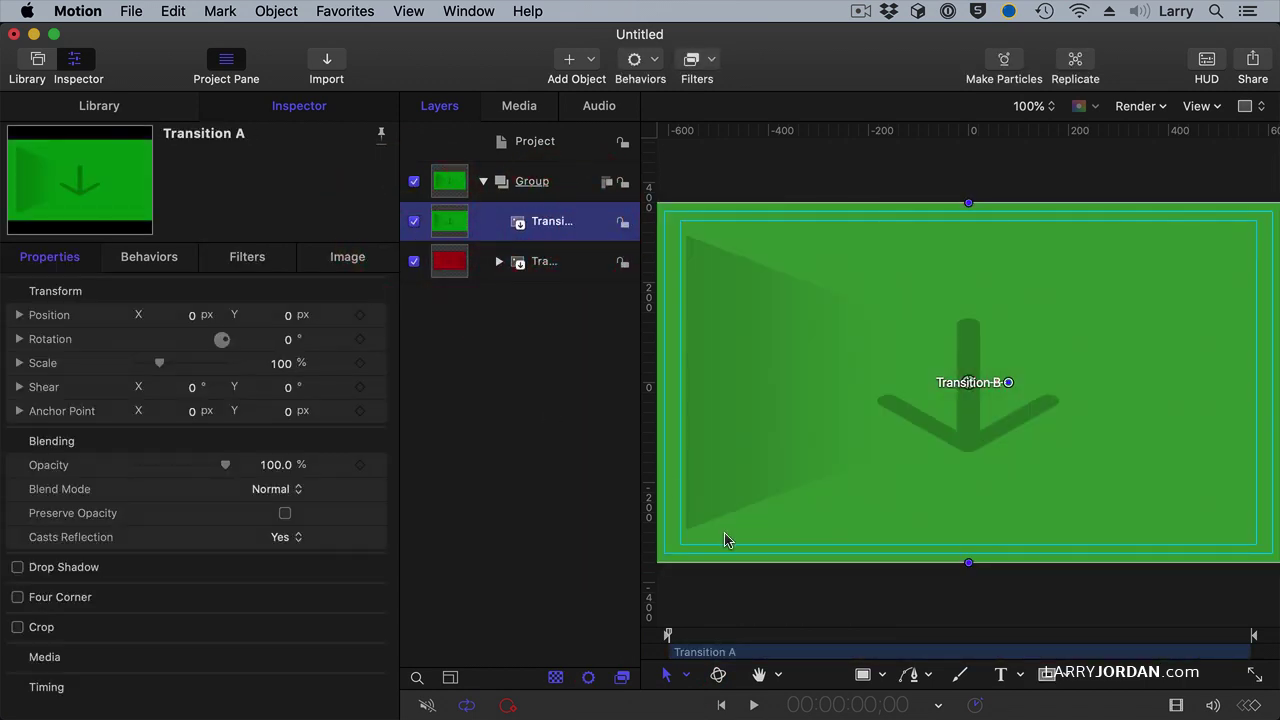
left_click(665, 634)
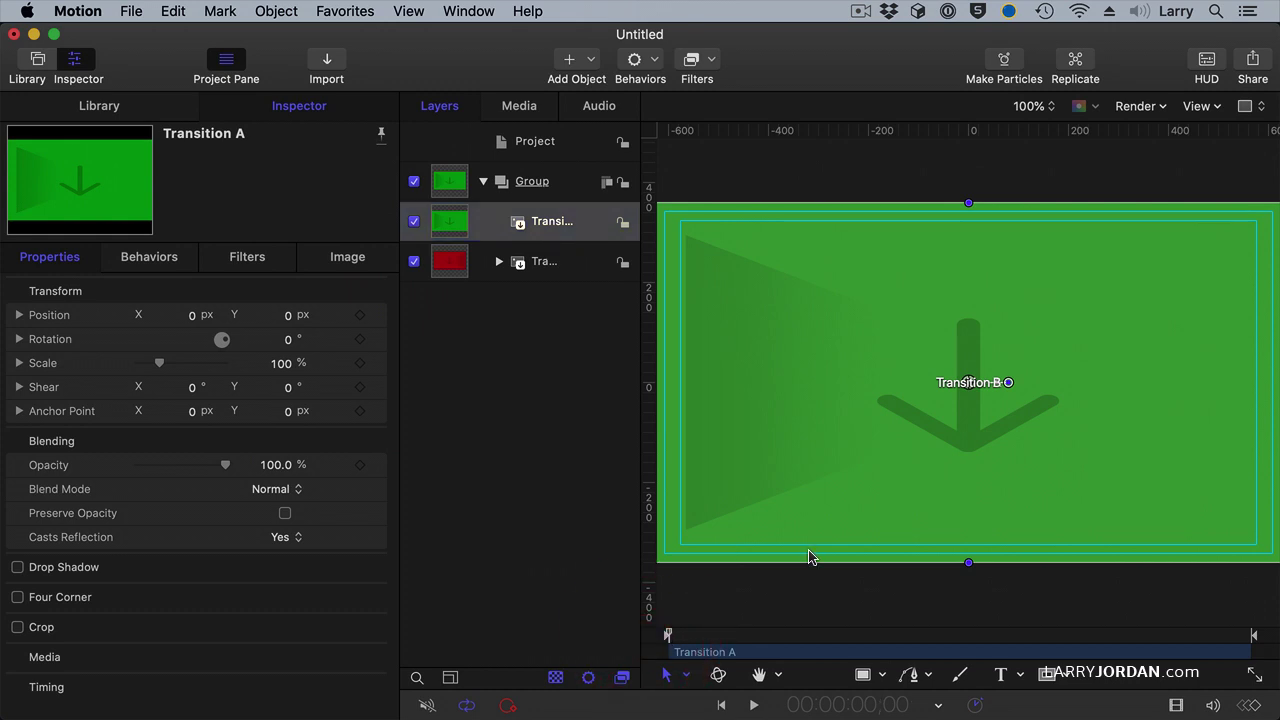
left_click(1027, 107)
left_click(1026, 89)
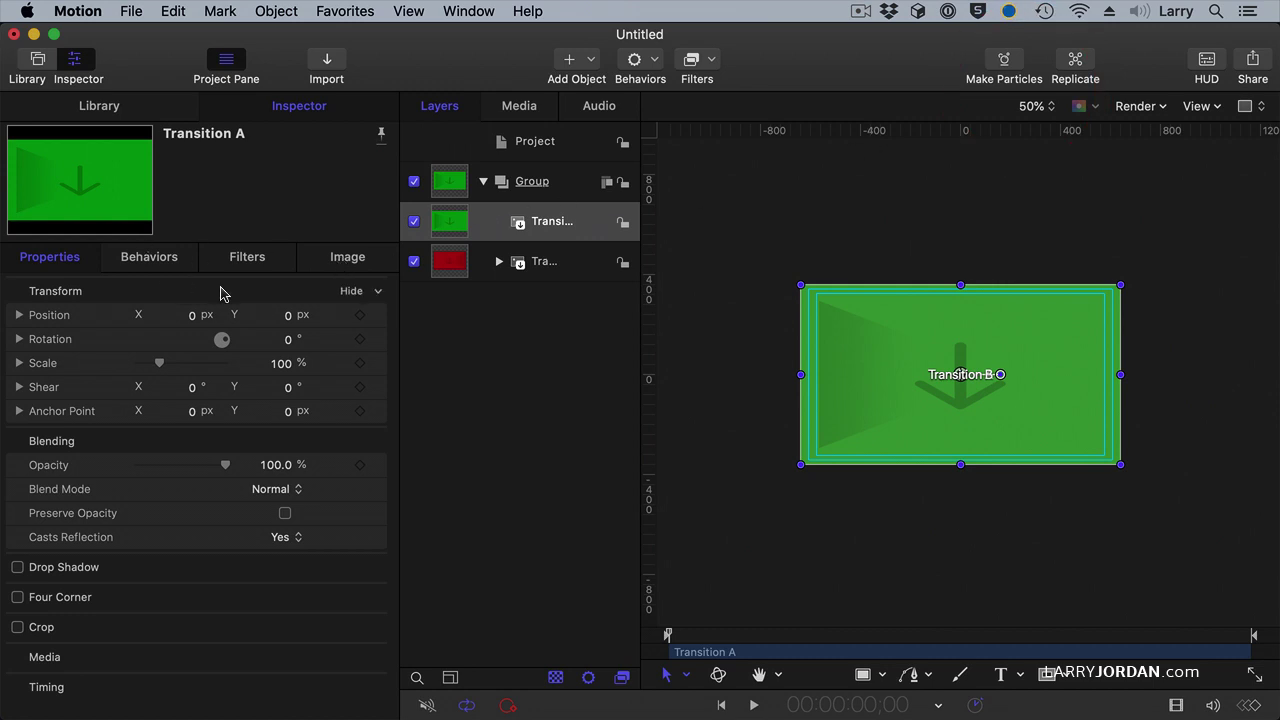
Keyframe Transition A's Position and Scale at the start, with Scale 0 at the end
left_click(541, 536)
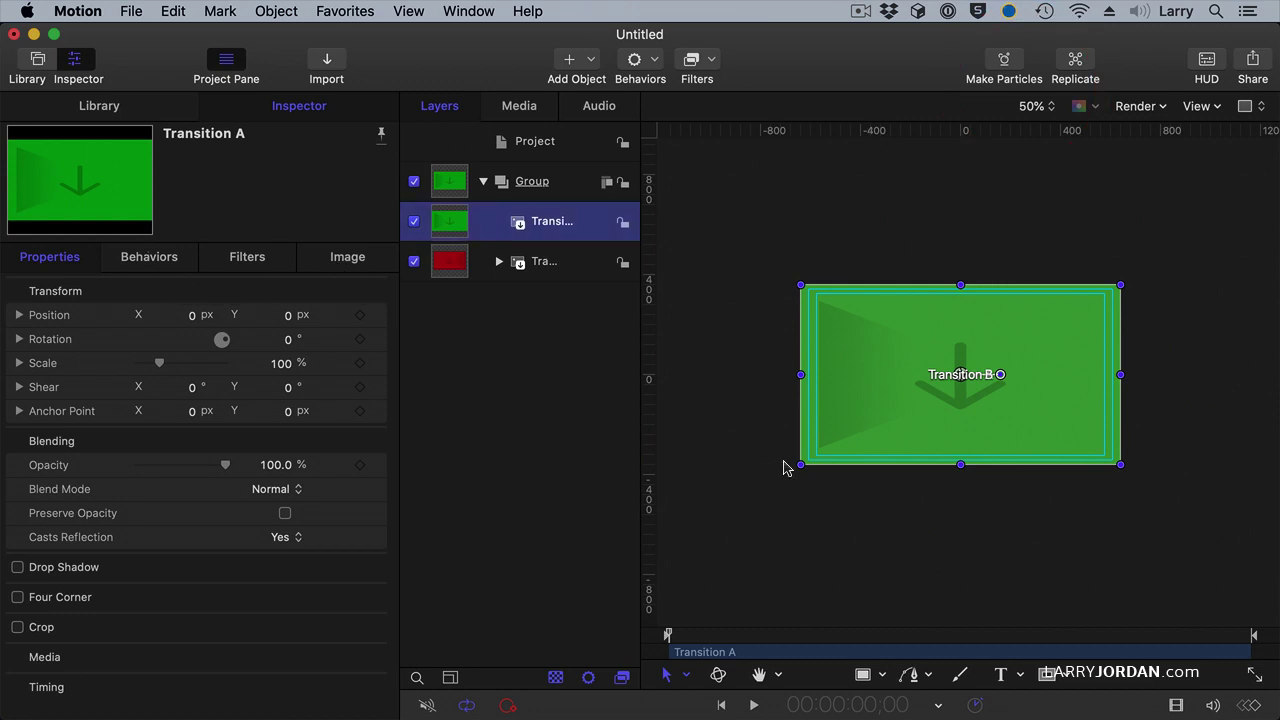
left_click(664, 636)
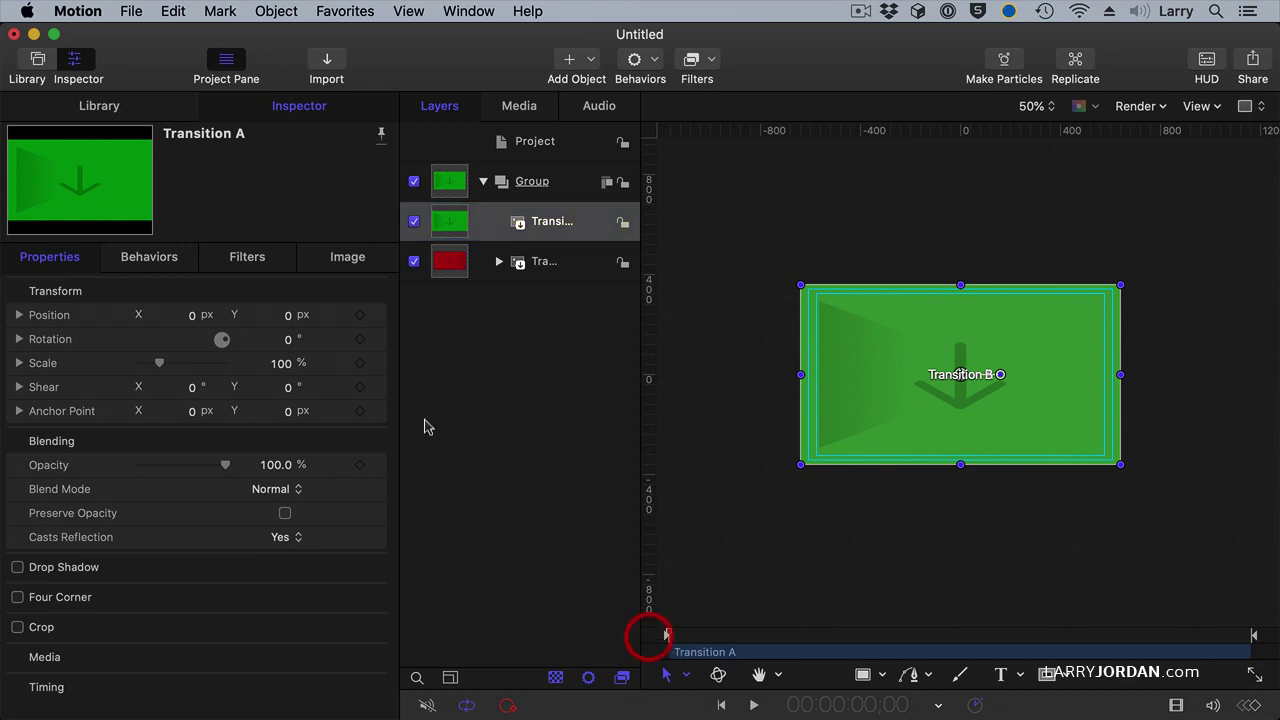
left_click(360, 315)
left_click(360, 363)
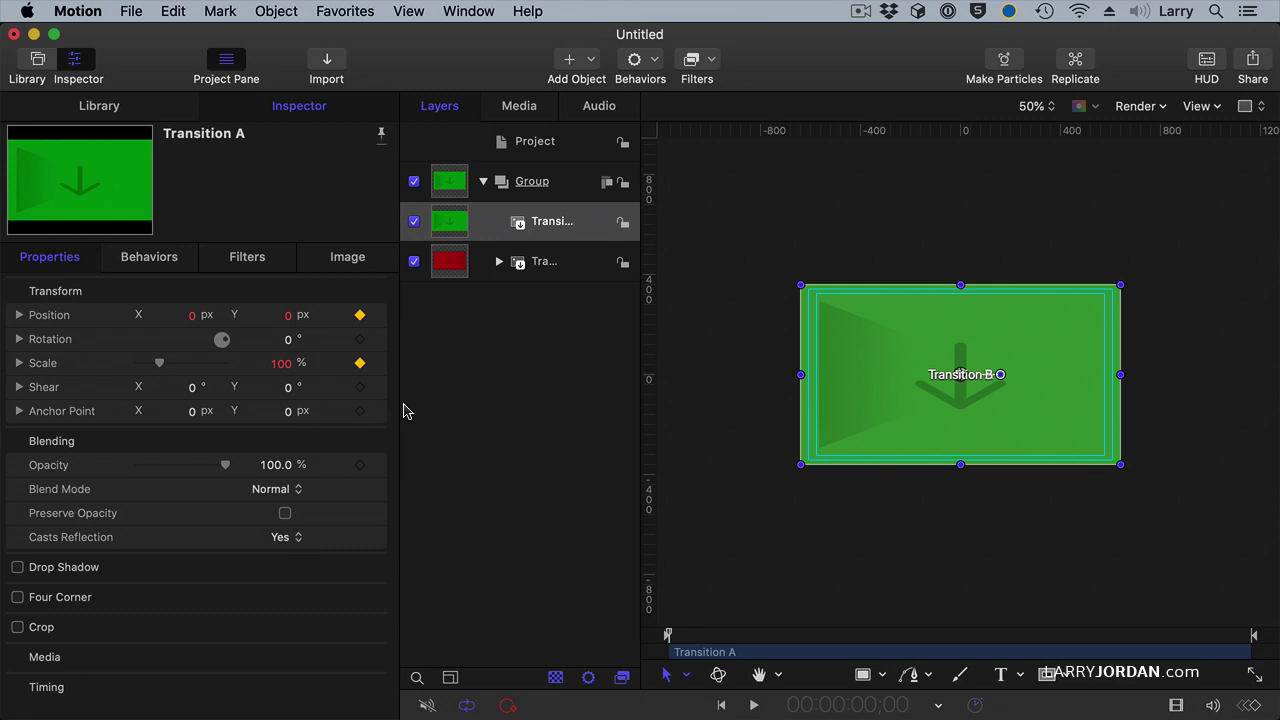
left_click_drag(690, 641, 1248, 660)
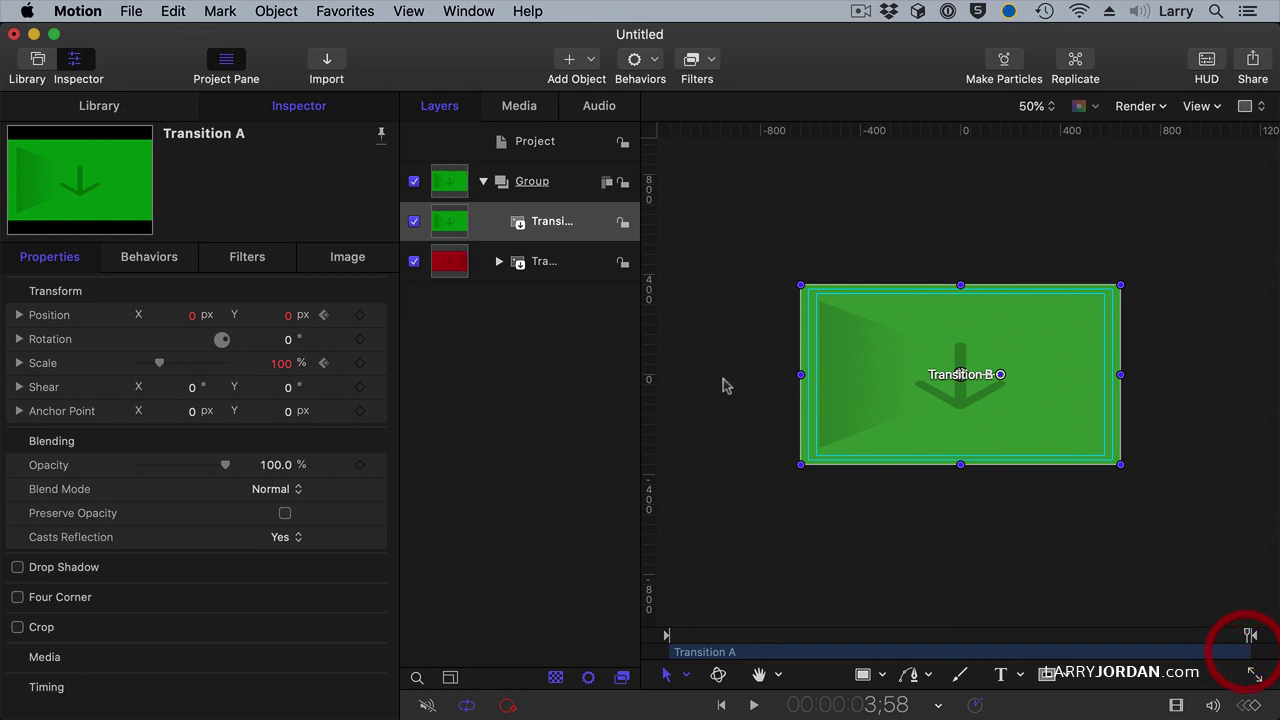
left_click(283, 364)
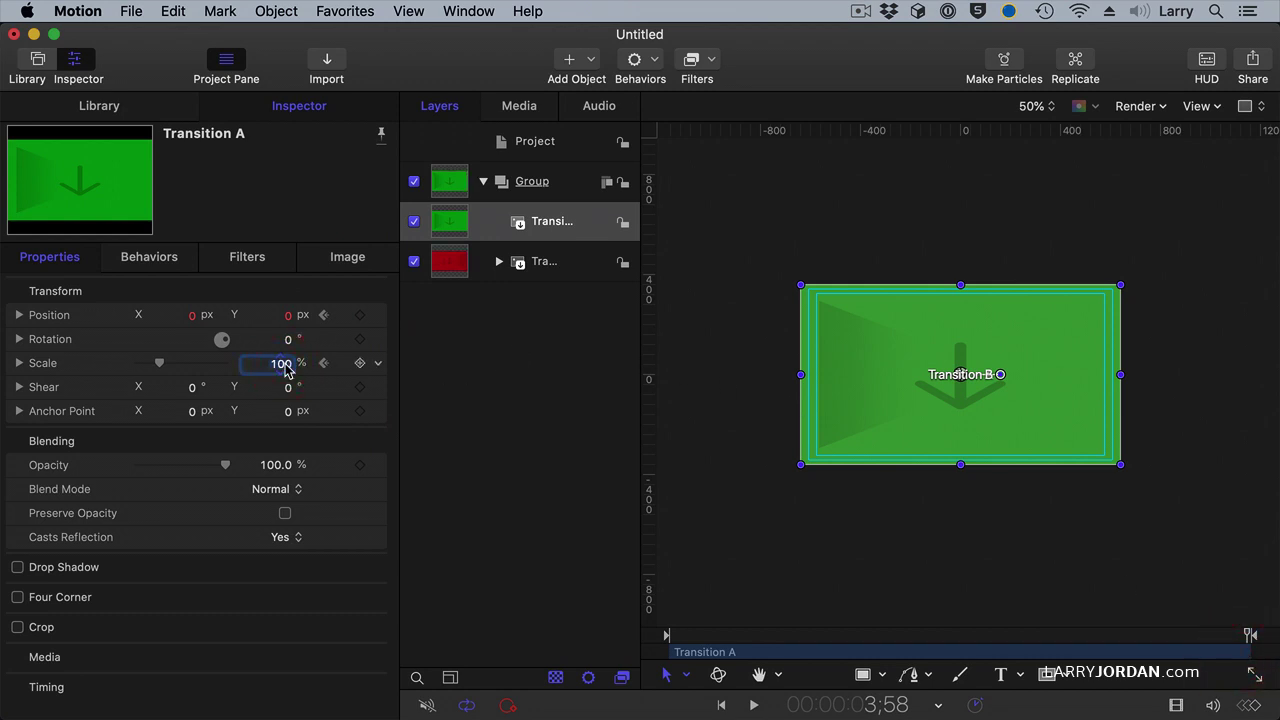
type("0")
key("Return")
left_click_drag(678, 634, 625, 650)
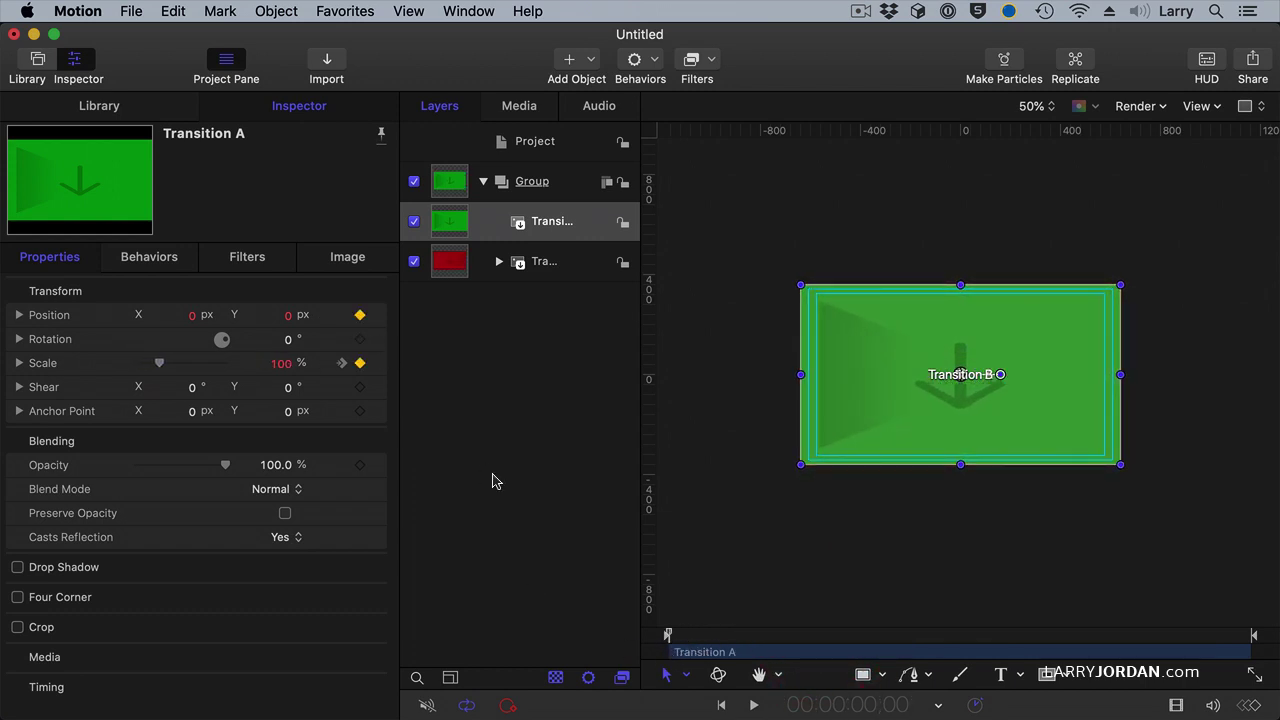
Keyframe Transition A's end position up toward the top-right corner
left_click(360, 315)
left_click_drag(726, 641, 1245, 650)
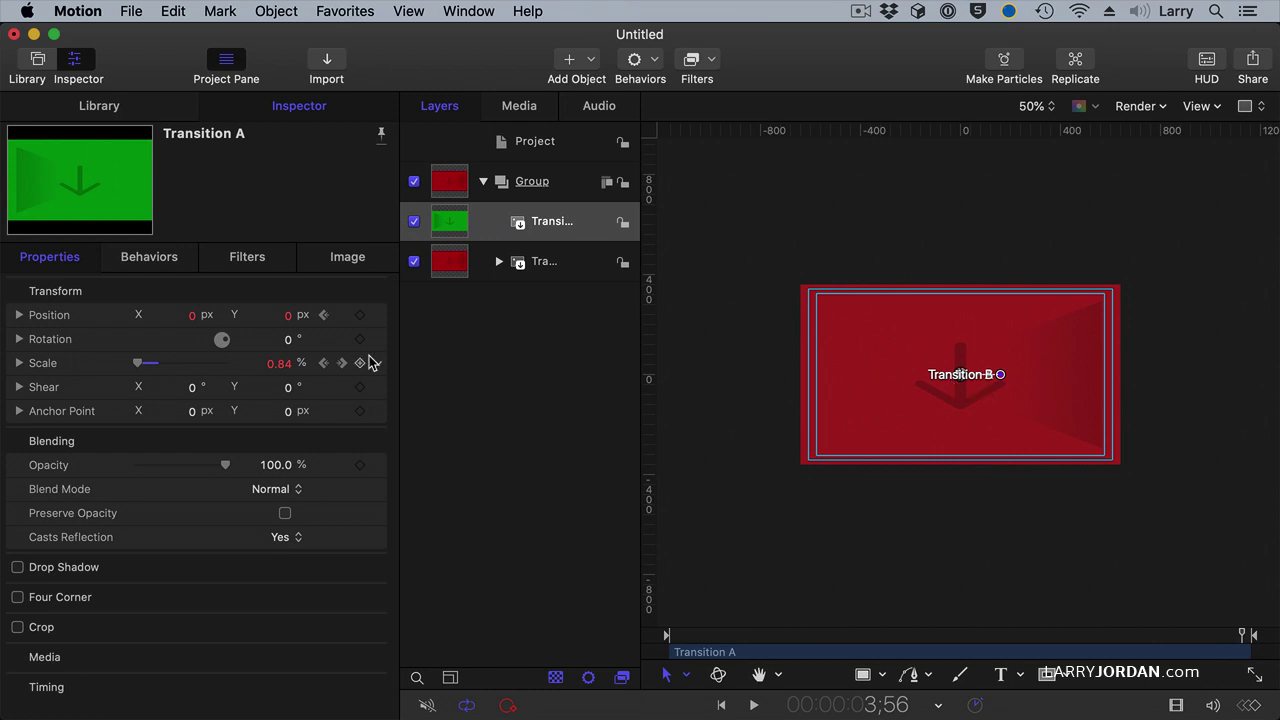
left_click(286, 316)
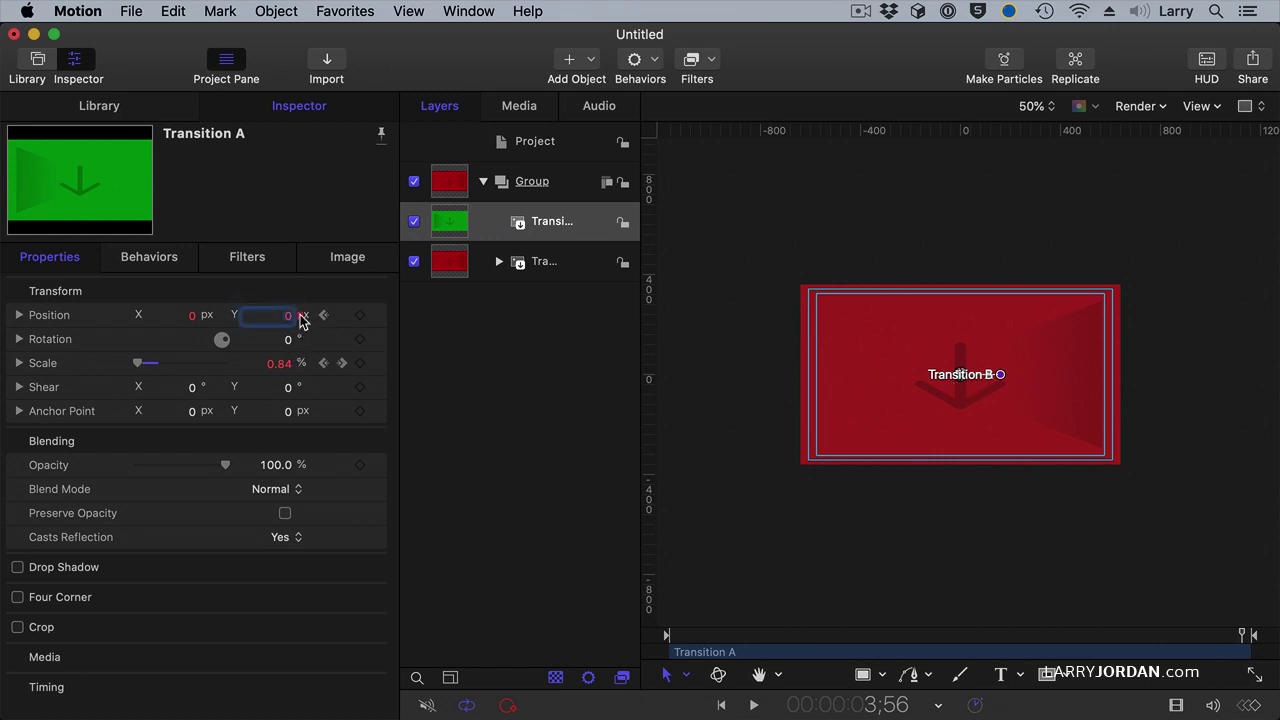
left_click_drag(286, 316, 195, 378)
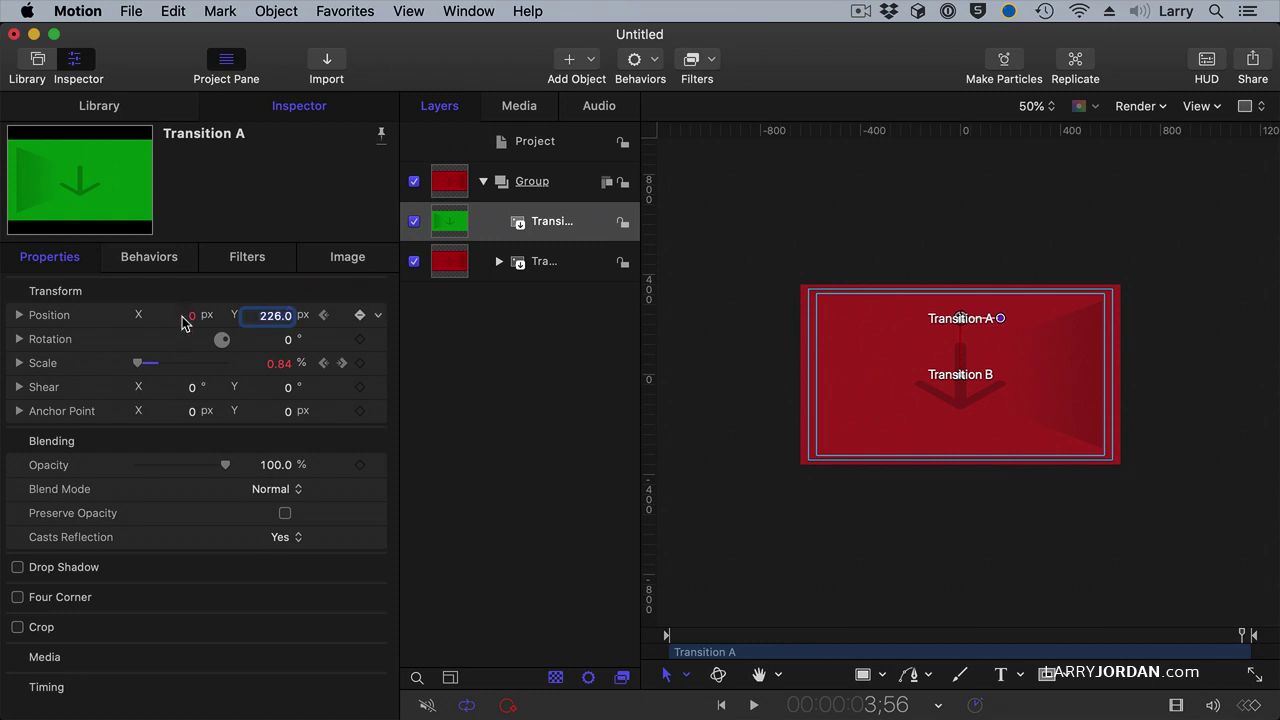
left_click_drag(190, 320, 166, 366)
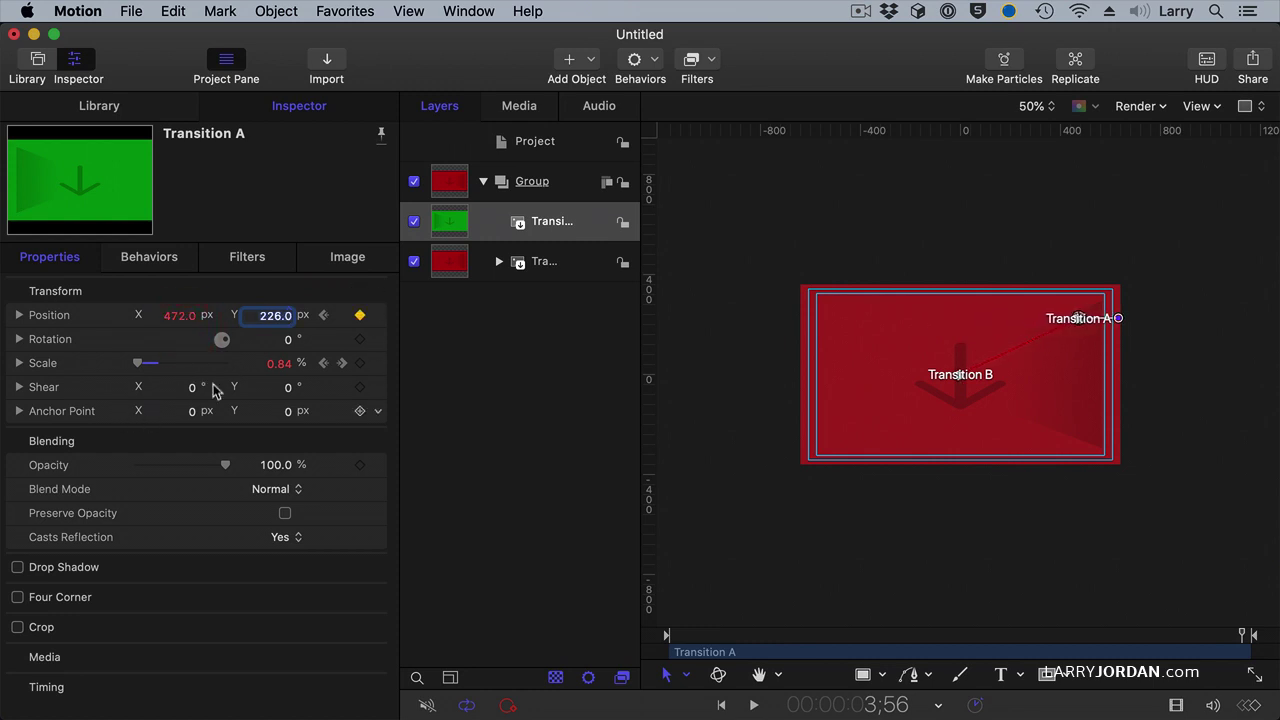
mouse_move(272, 318)
left_mouse_down()
mouse_move(290, 318)
mouse_move(274, 318)
left_mouse_up()
left_click_drag(186, 315, 180, 315)
Set the motion path point to Linear and preview the shrink toward the top-right
left_click_drag(668, 635, 596, 638)
key("space")
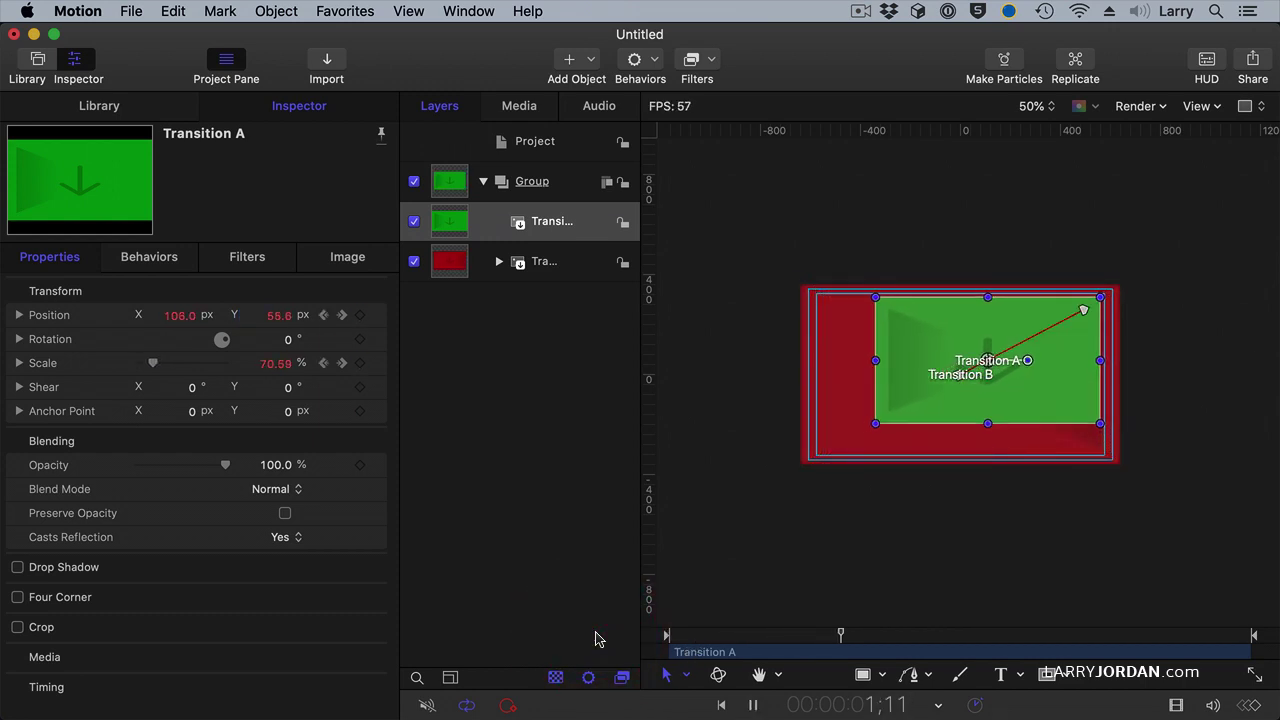
key("space")
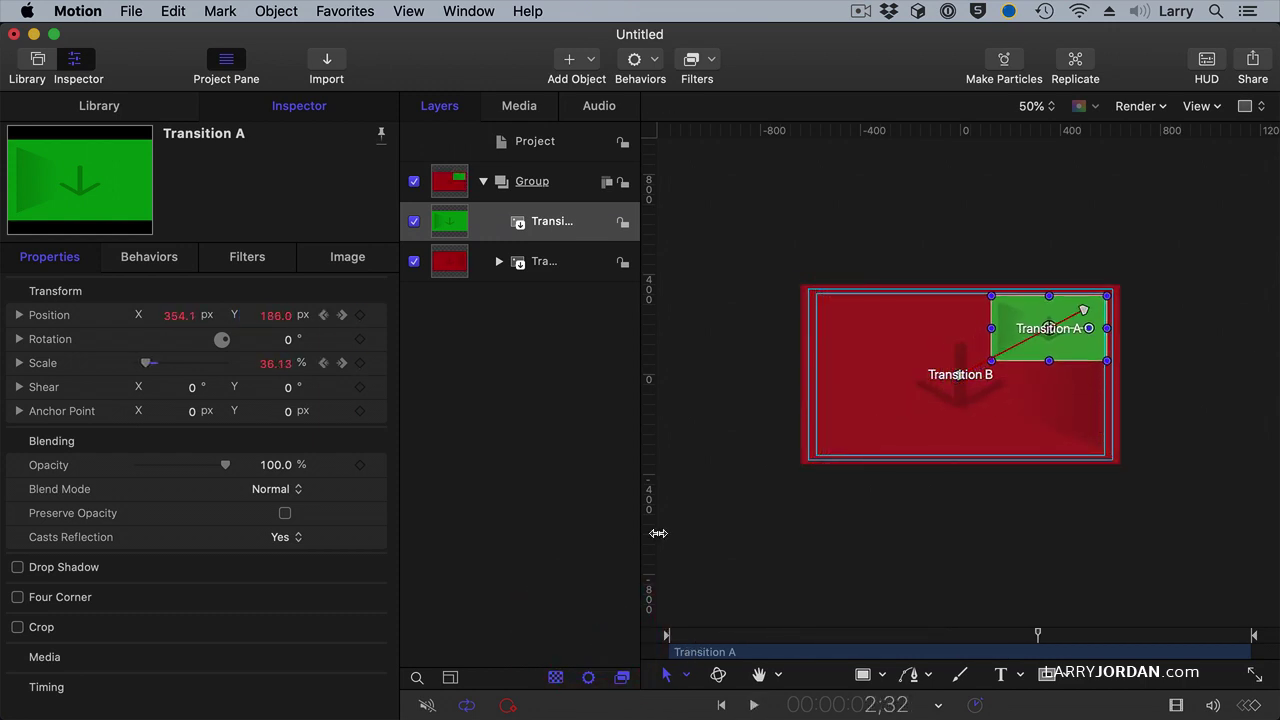
right_click(958, 376)
left_click(989, 380)
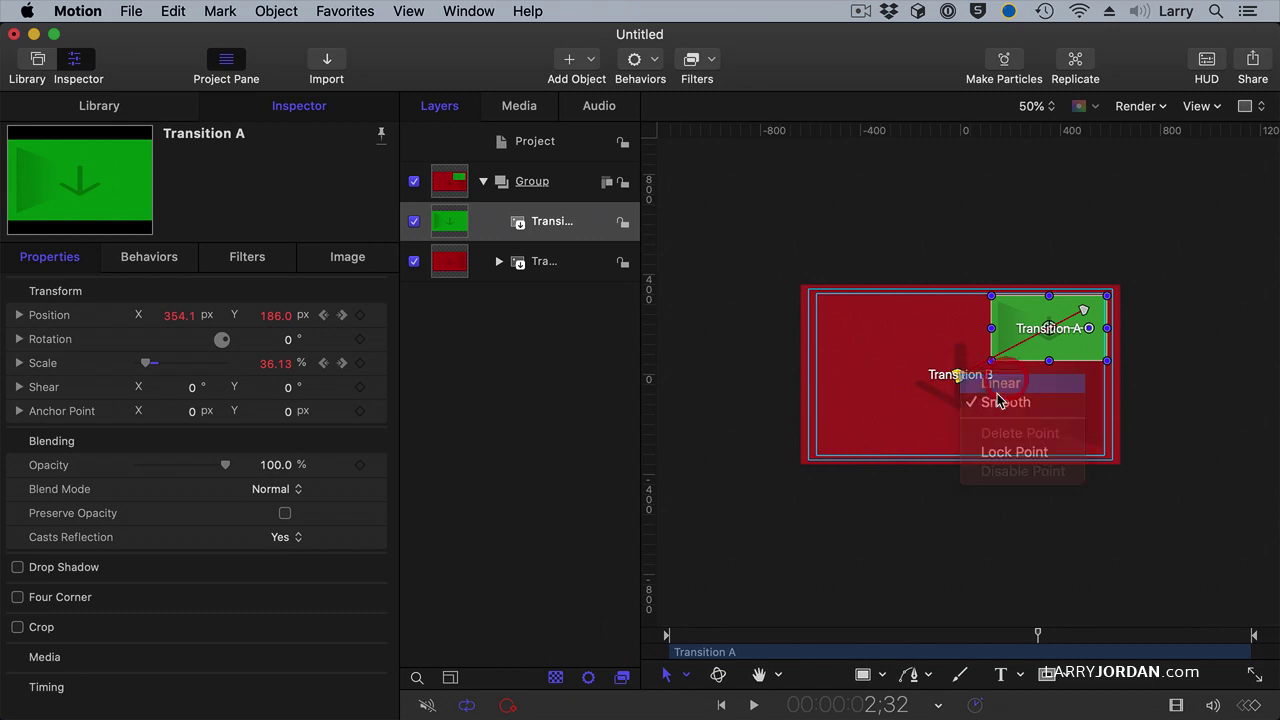
right_click(1083, 313)
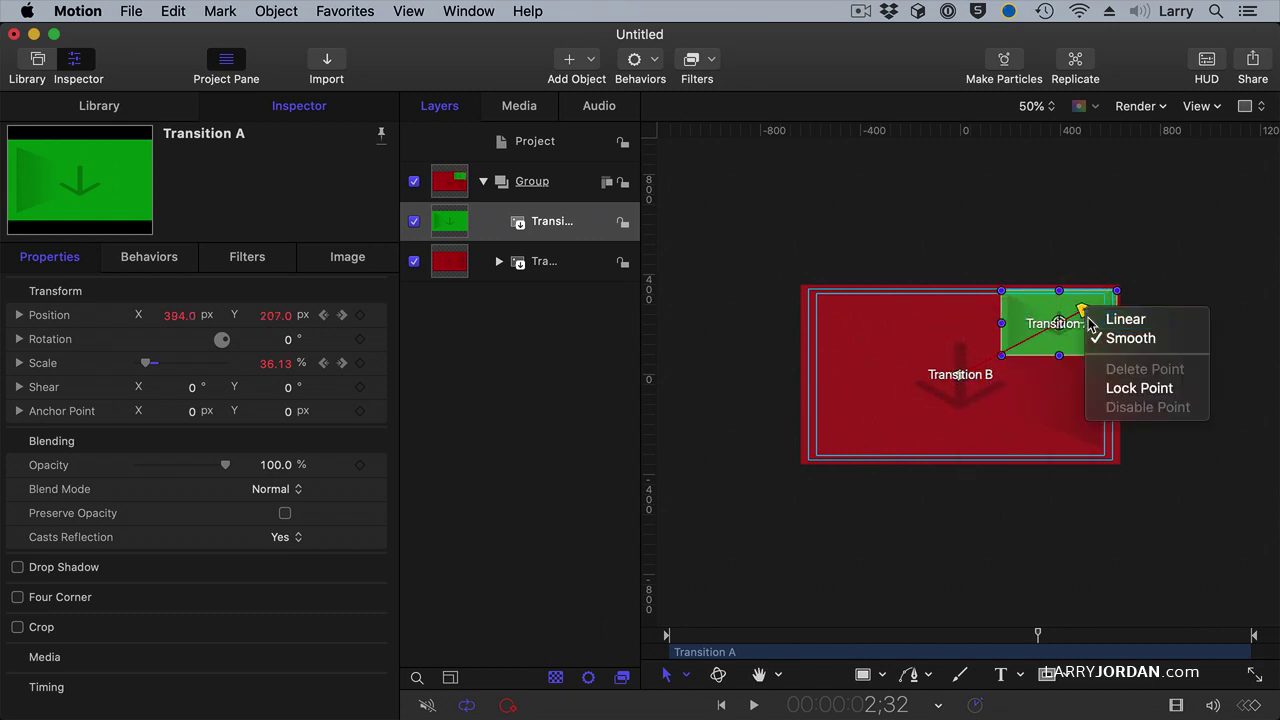
left_click(1112, 318)
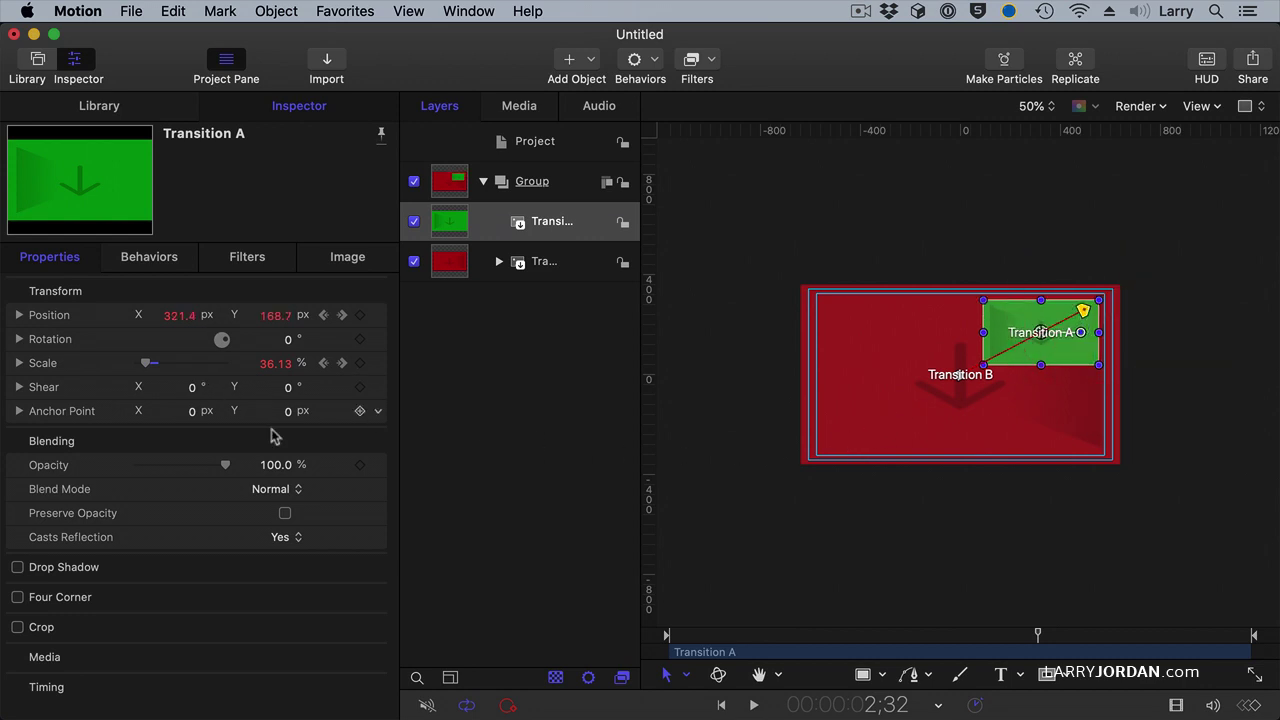
left_click_drag(1040, 637, 898, 668)
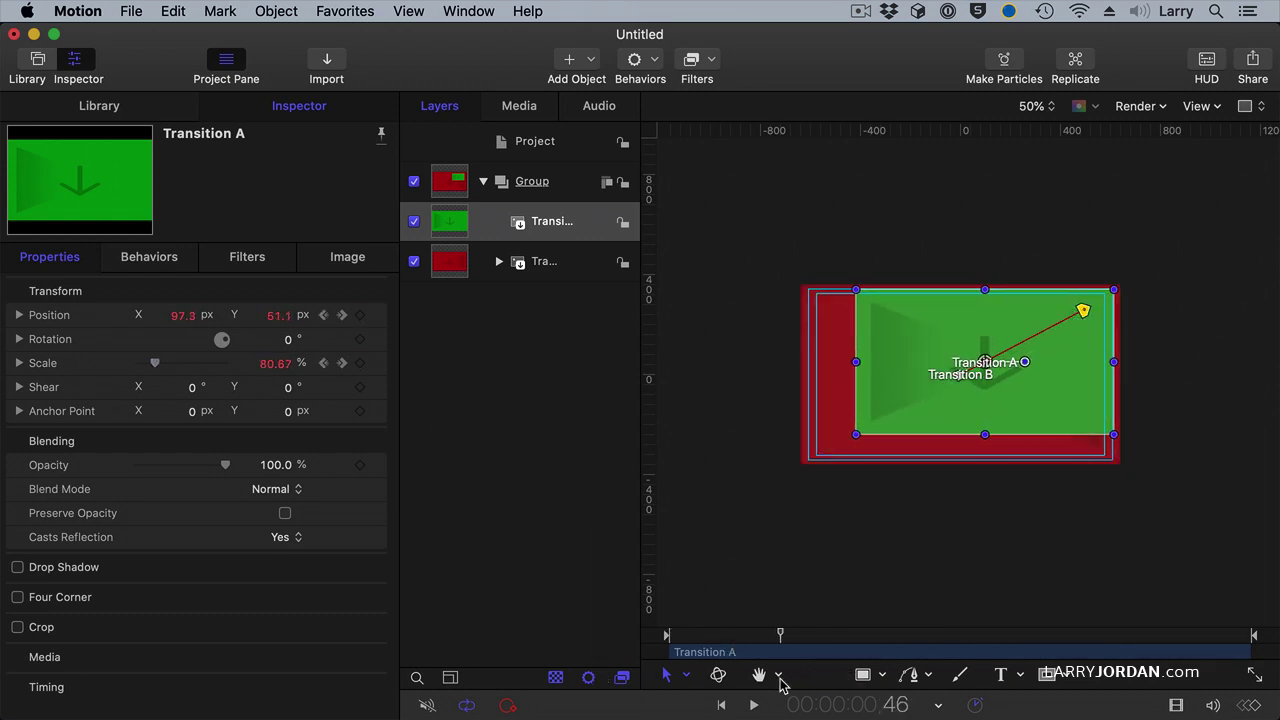
Enable Drop Shadow on Transition A and reveal its parameters at the first frame
left_click_drag(768, 634, 629, 634)
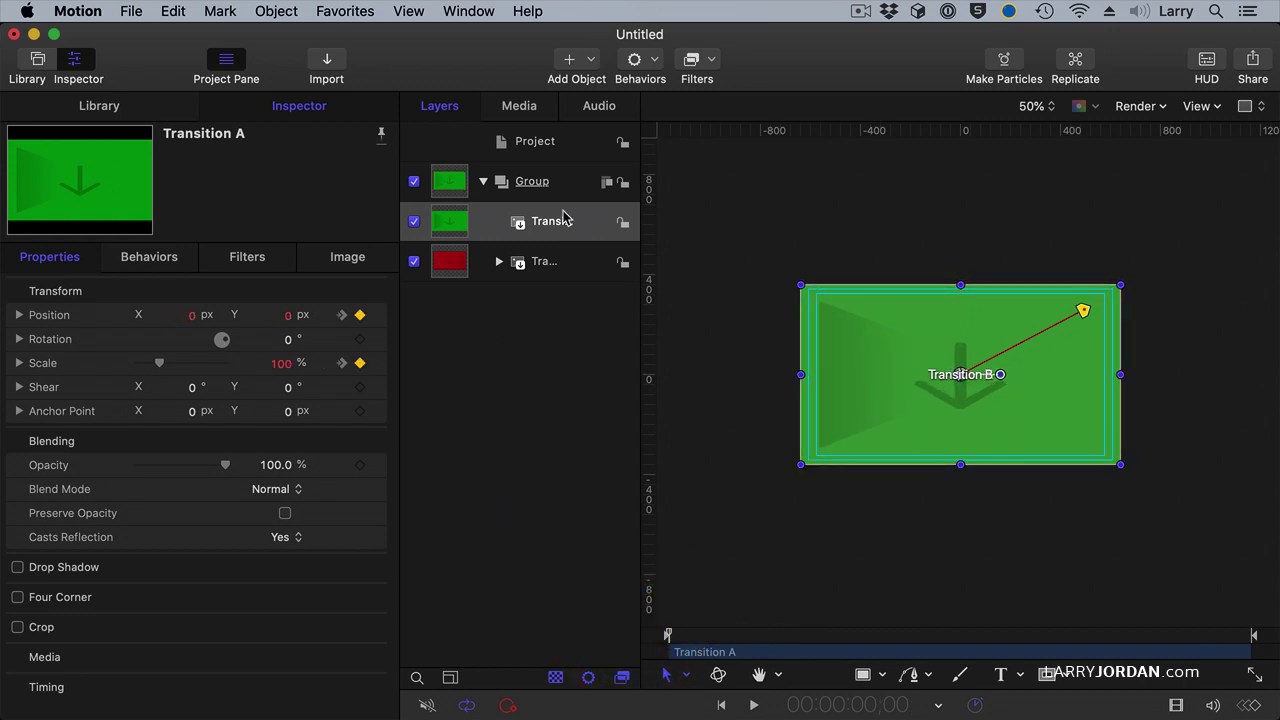
left_click(330, 260)
left_click(58, 259)
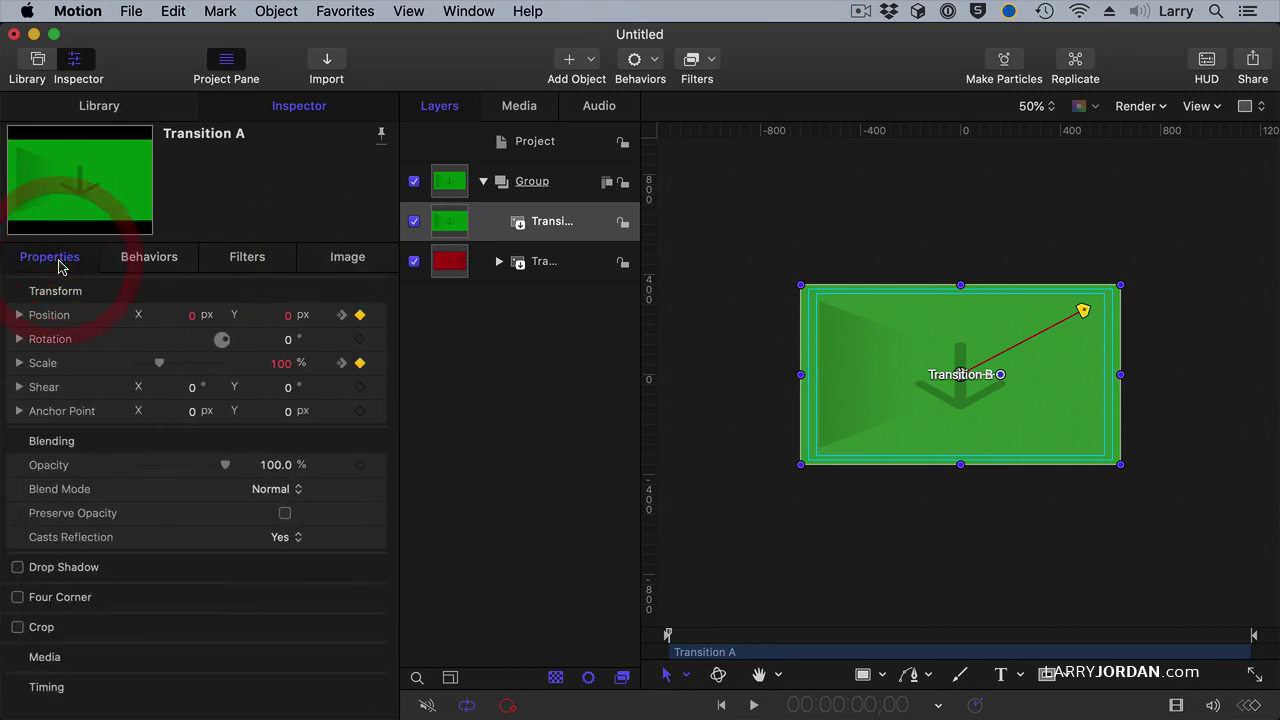
left_click(18, 567)
left_click(350, 568)
scroll(340, 560, "down", 4)
Set shadow Opacity 50%, Blur 72 and Distance 150
left_click(280, 494)
key("Tab")
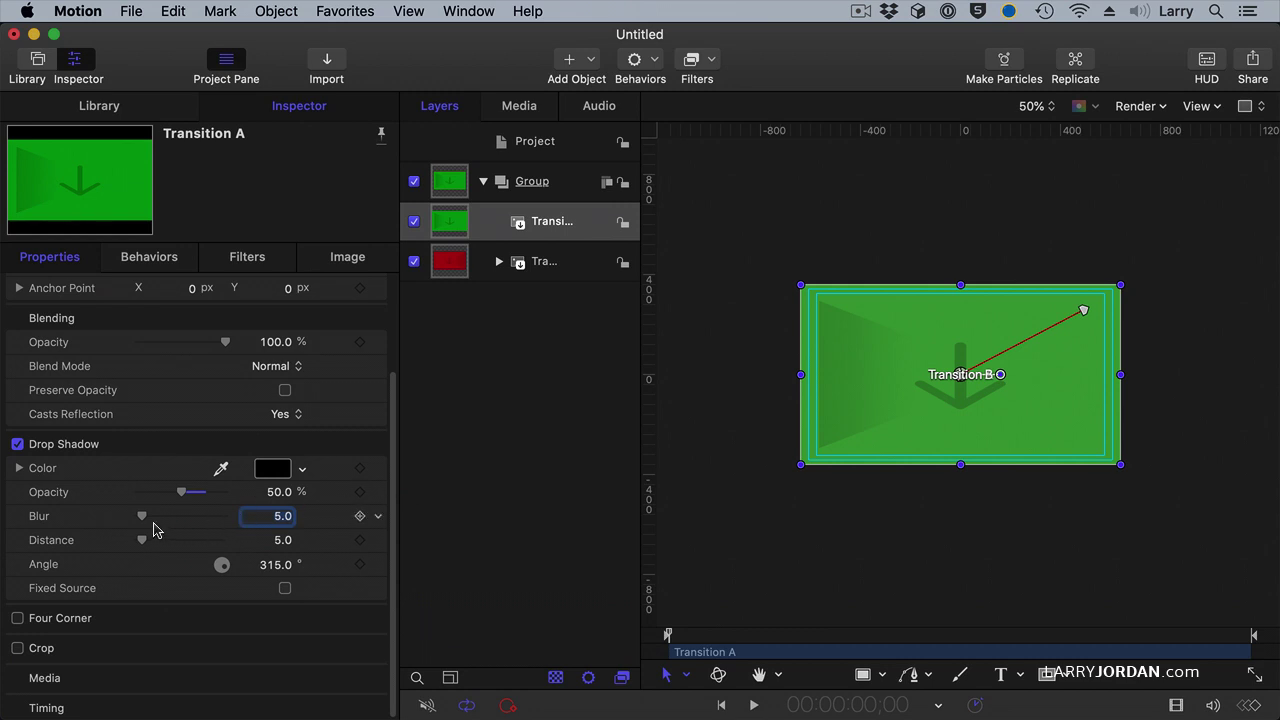
left_click_drag(141, 519, 225, 541)
double_click(272, 540)
type("150")
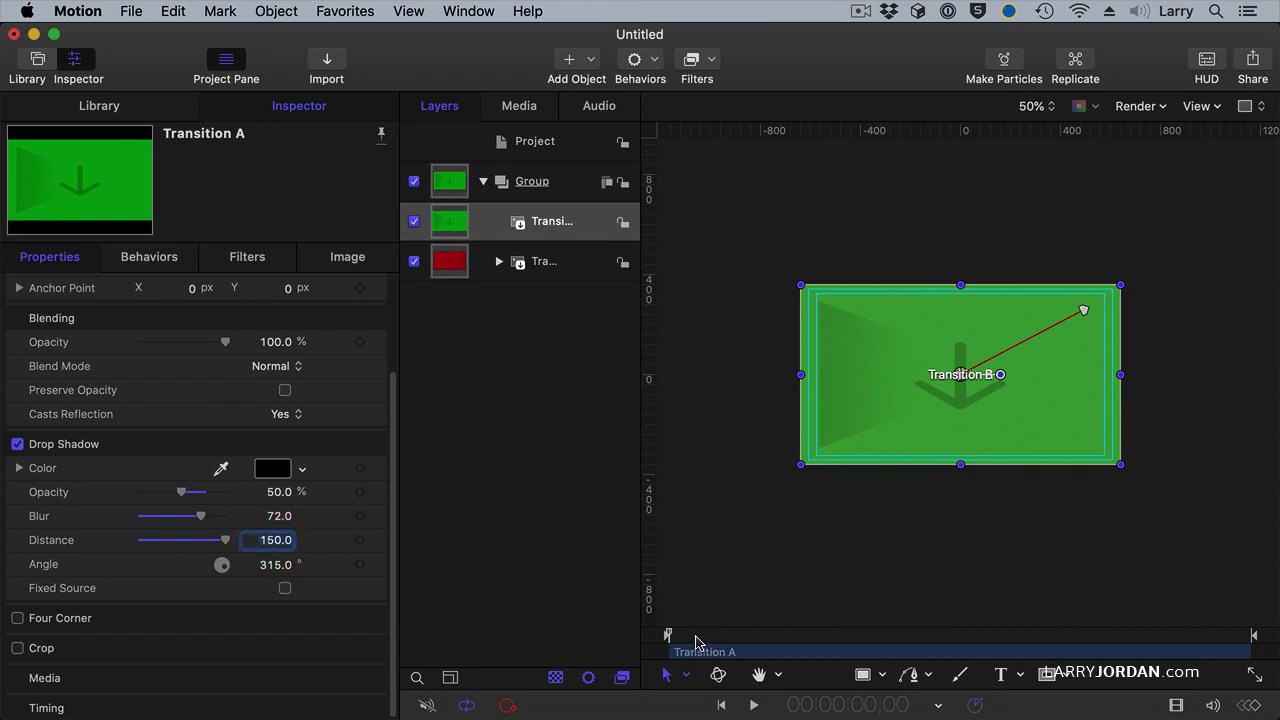
Keyframe all shadow parameters, then keyframe Angle at 227° at a later frame
left_click(360, 492)
left_click(360, 516)
left_click(360, 540)
left_click(360, 564)
left_click_drag(667, 634, 811, 634)
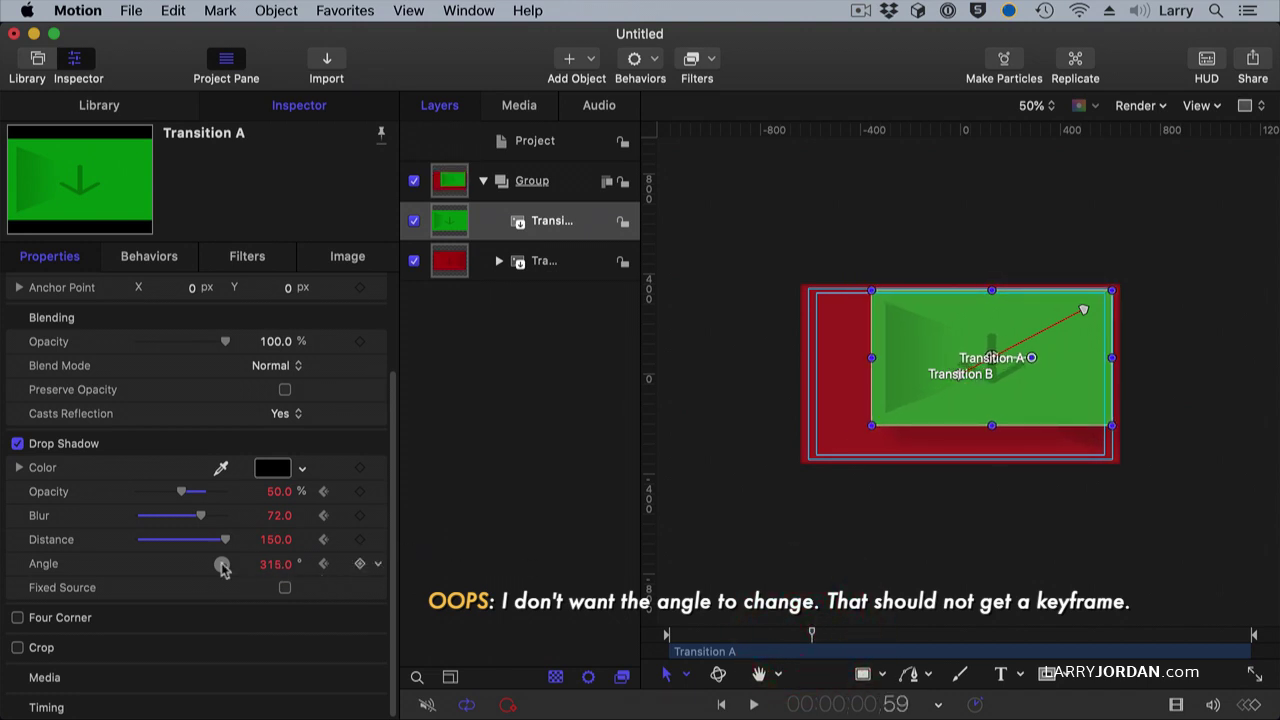
left_click_drag(275, 564, 251, 564)
left_click(359, 563)
At the last frame, set shadow Opacity 100, Blur 0 and Distance 0
left_click_drag(810, 637, 1250, 648)
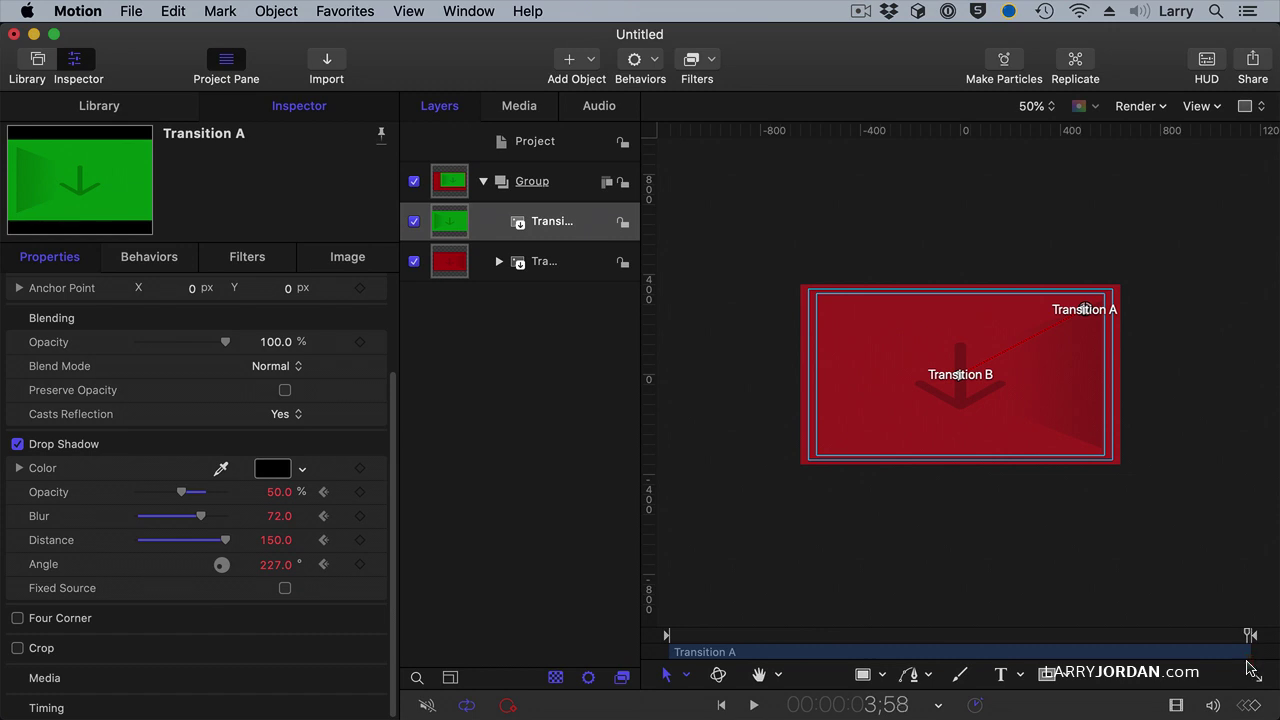
left_click(279, 497)
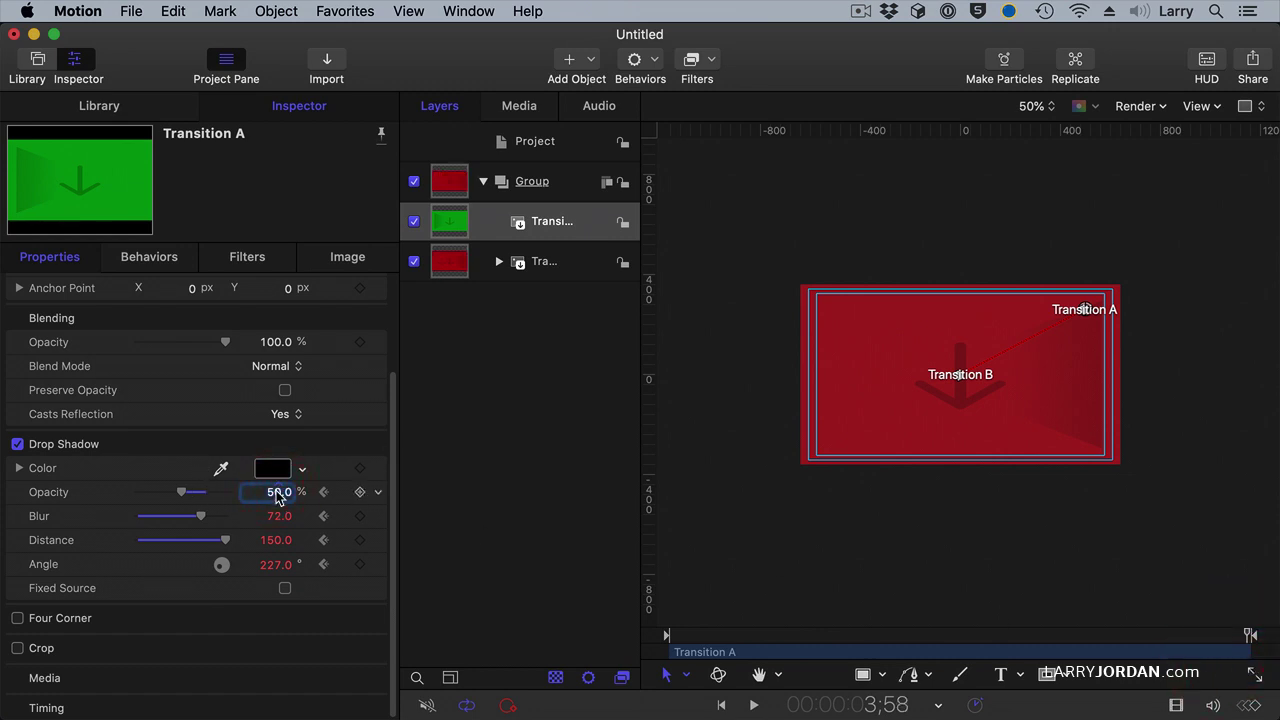
type("100")
key("Return")
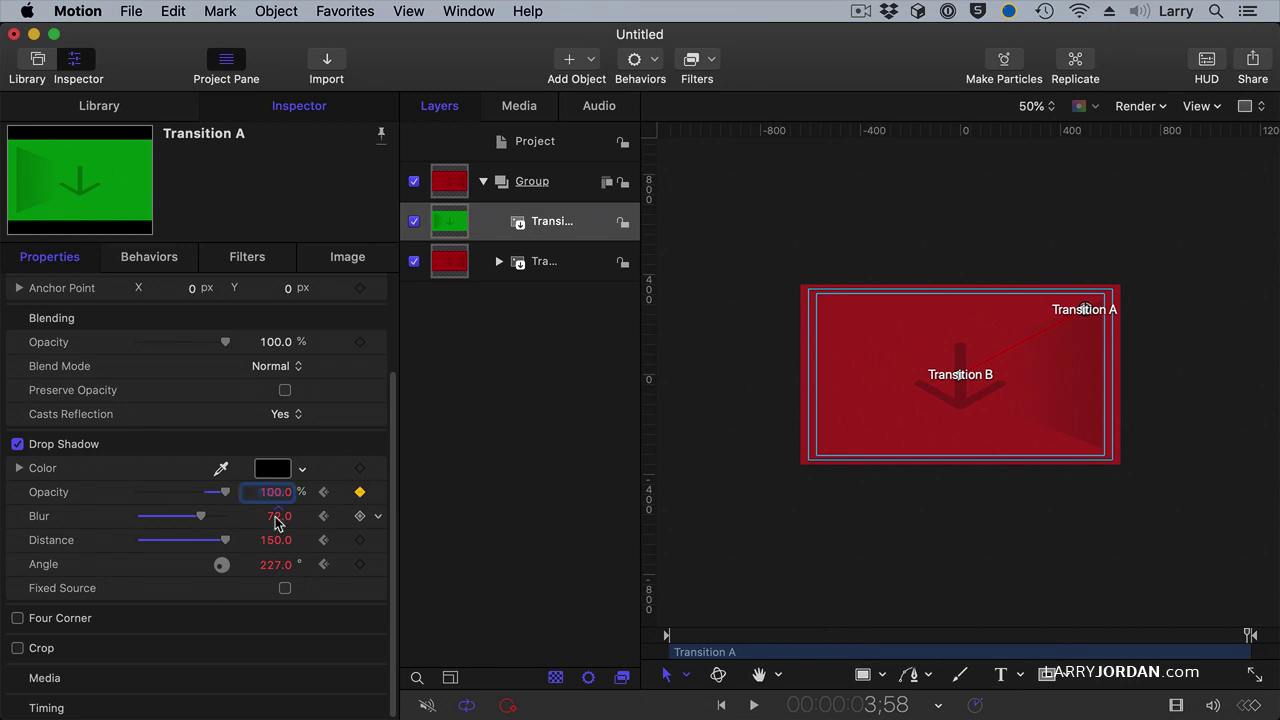
left_click(281, 517)
type("0")
key("Return")
left_click(259, 541)
type("0")
key("Return")
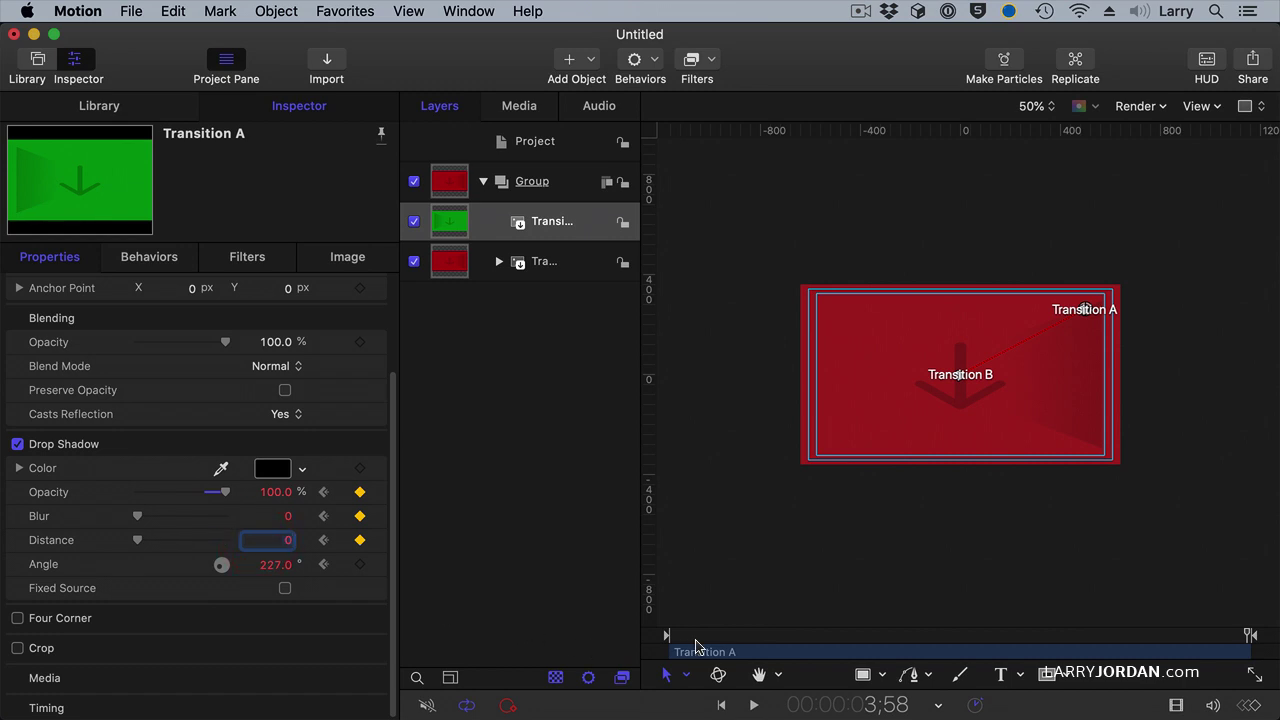
Scrub through the transition to preview the shadow animation
left_click(666, 637)
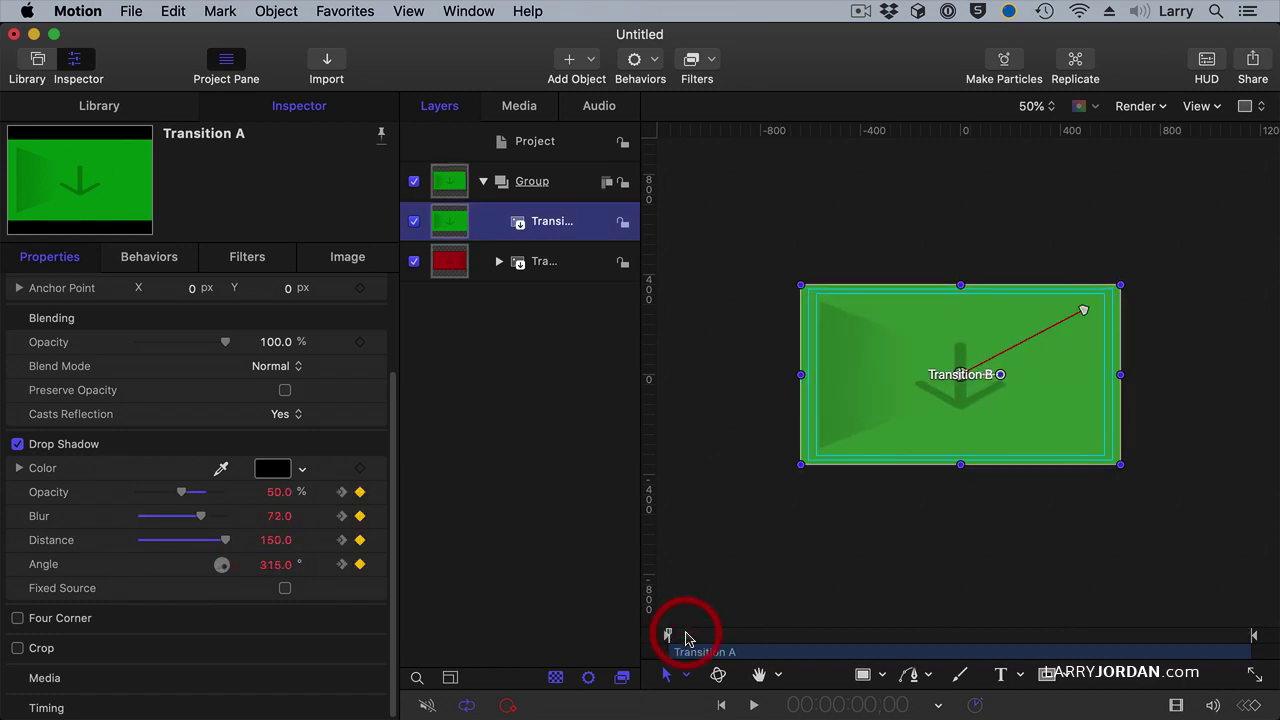
left_click_drag(686, 638, 1072, 606)
left_click_drag(1158, 603, 630, 634)
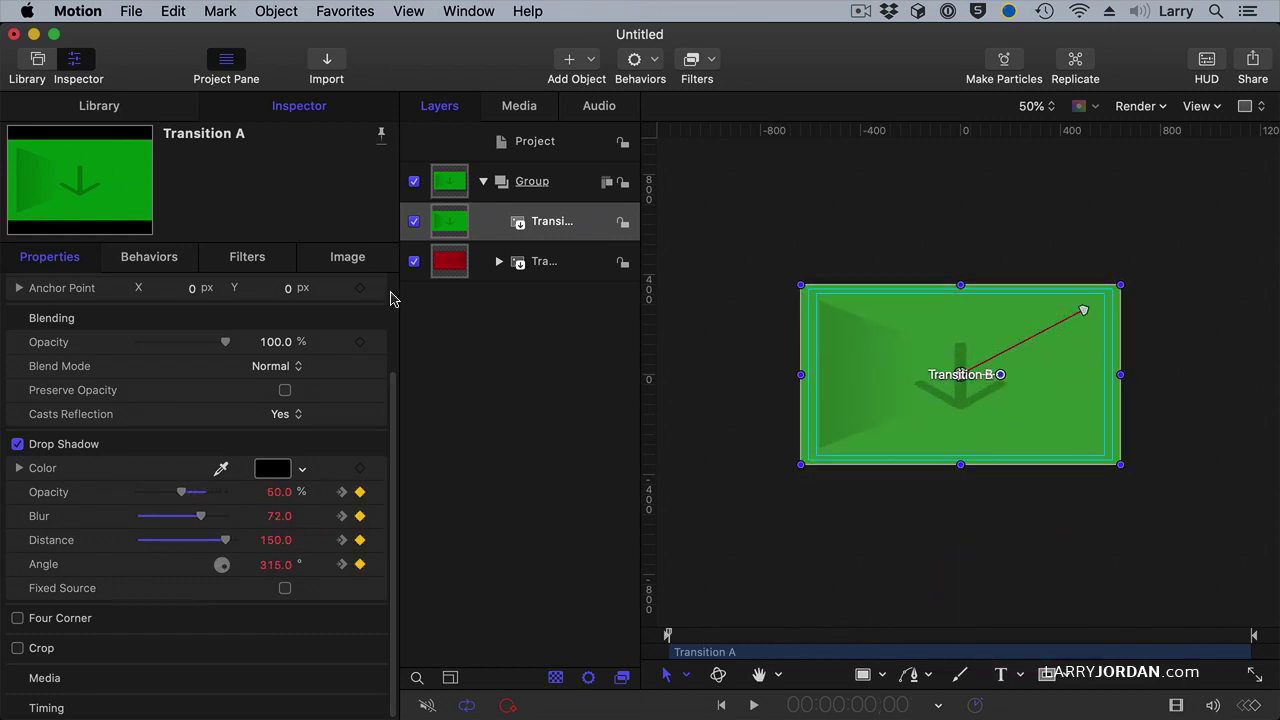
Save and publish the template as 'Zoom blur' in the custom Blurs category
key("super+s")
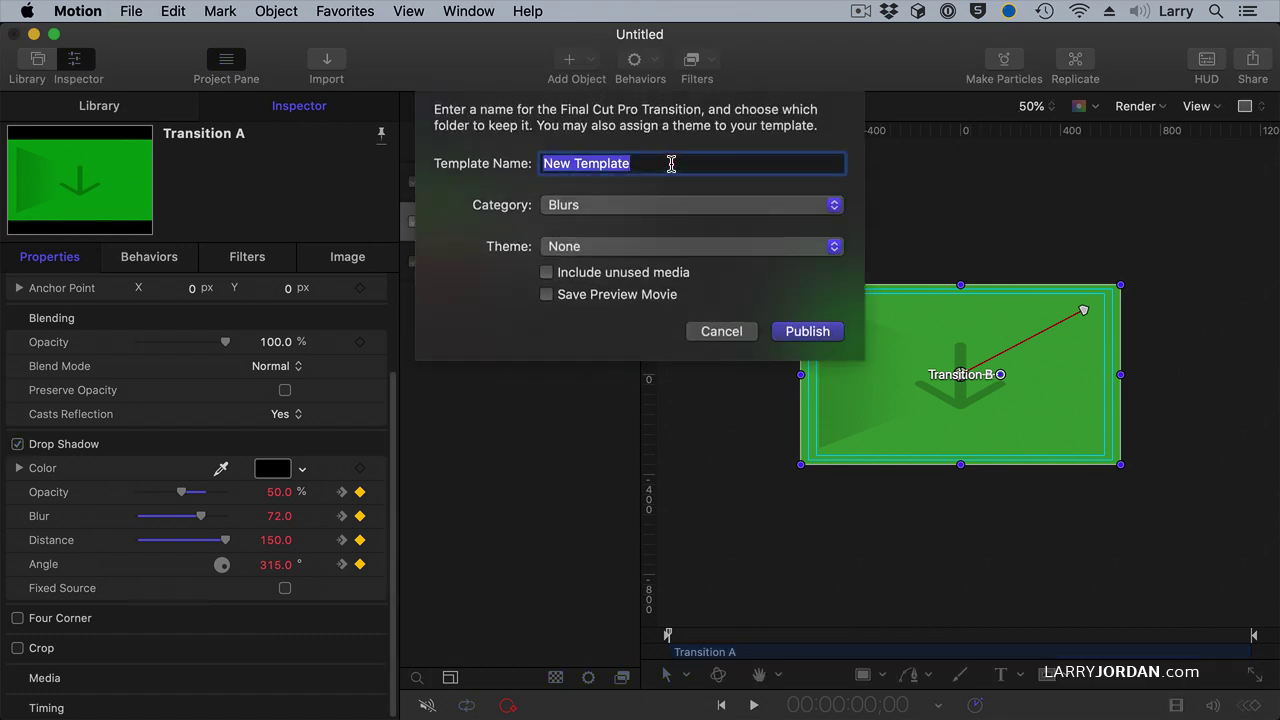
type("Zoom blur")
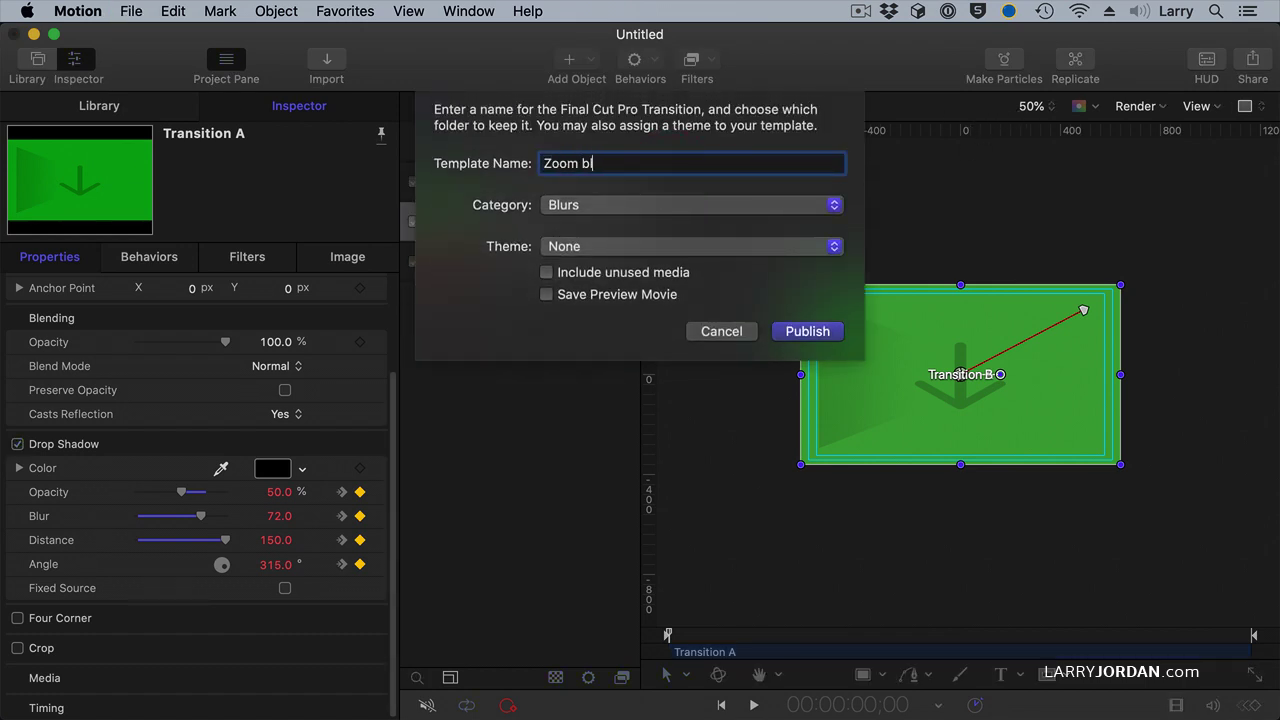
left_click(640, 205)
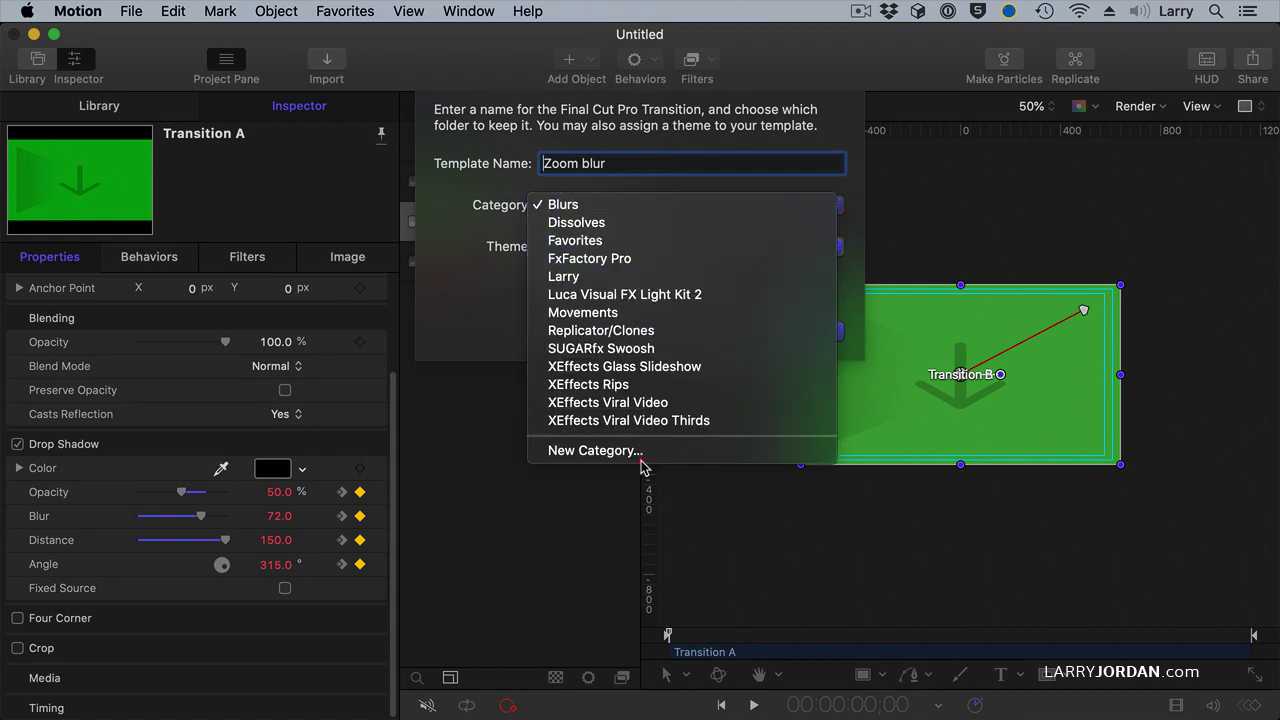
left_click(686, 285)
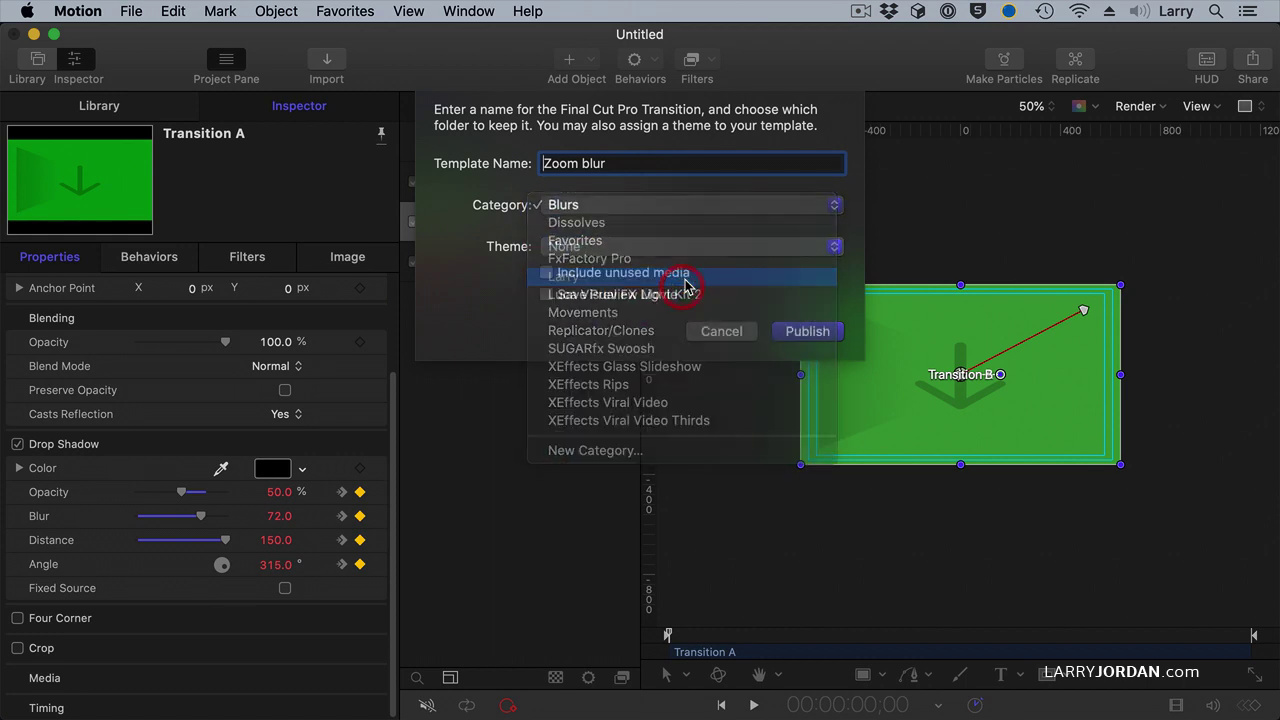
left_click(790, 330)
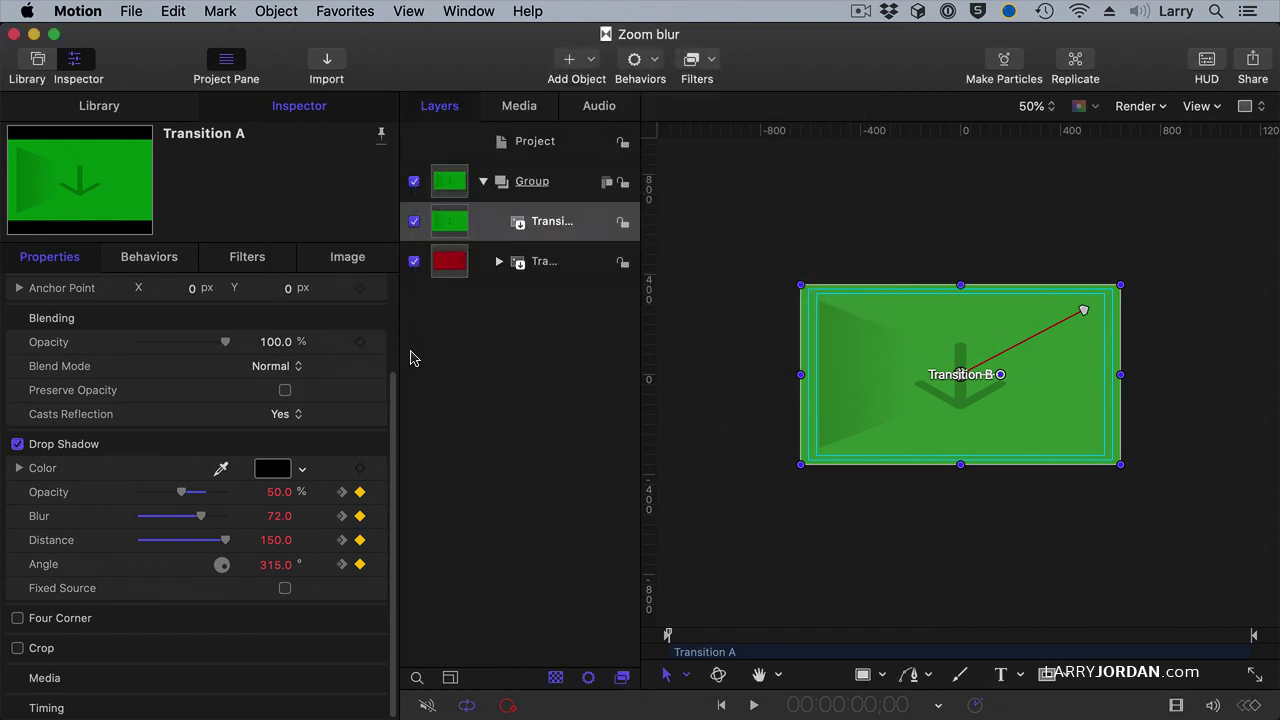
left_click(529, 378)
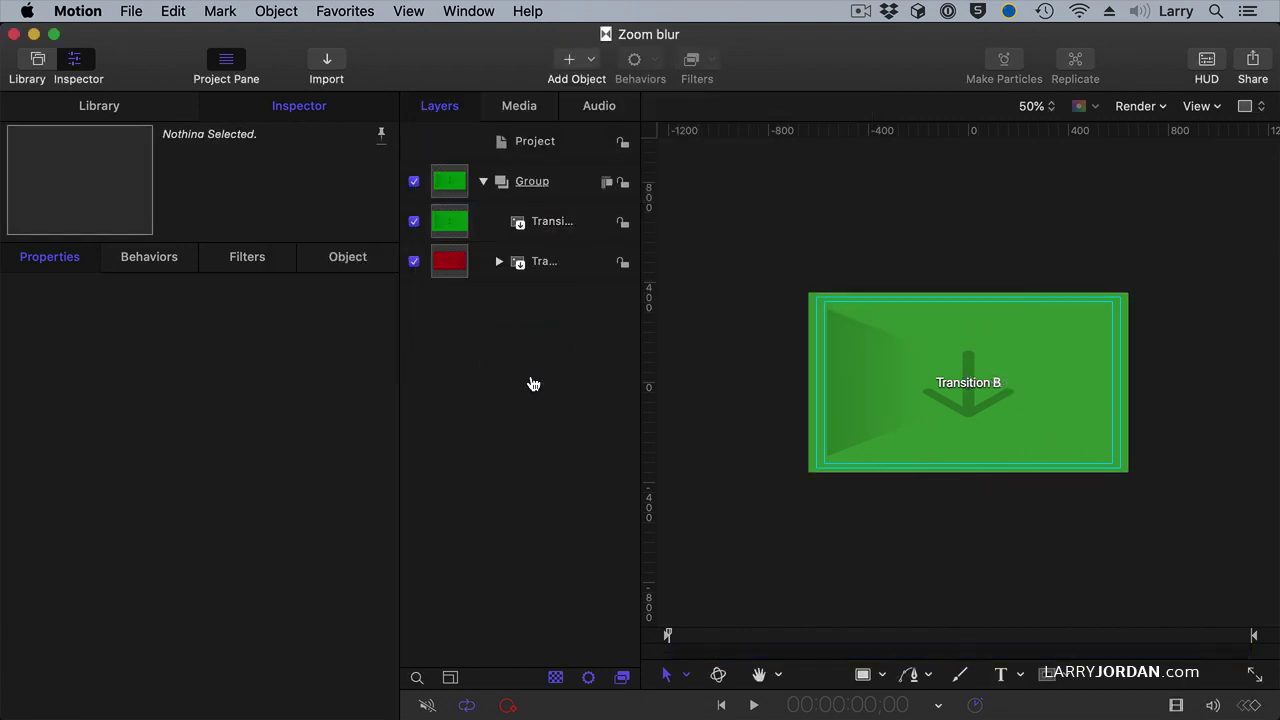
In Final Cut Pro, drag Zoom blur between the Berries and Bench clips
key("super+Tab")
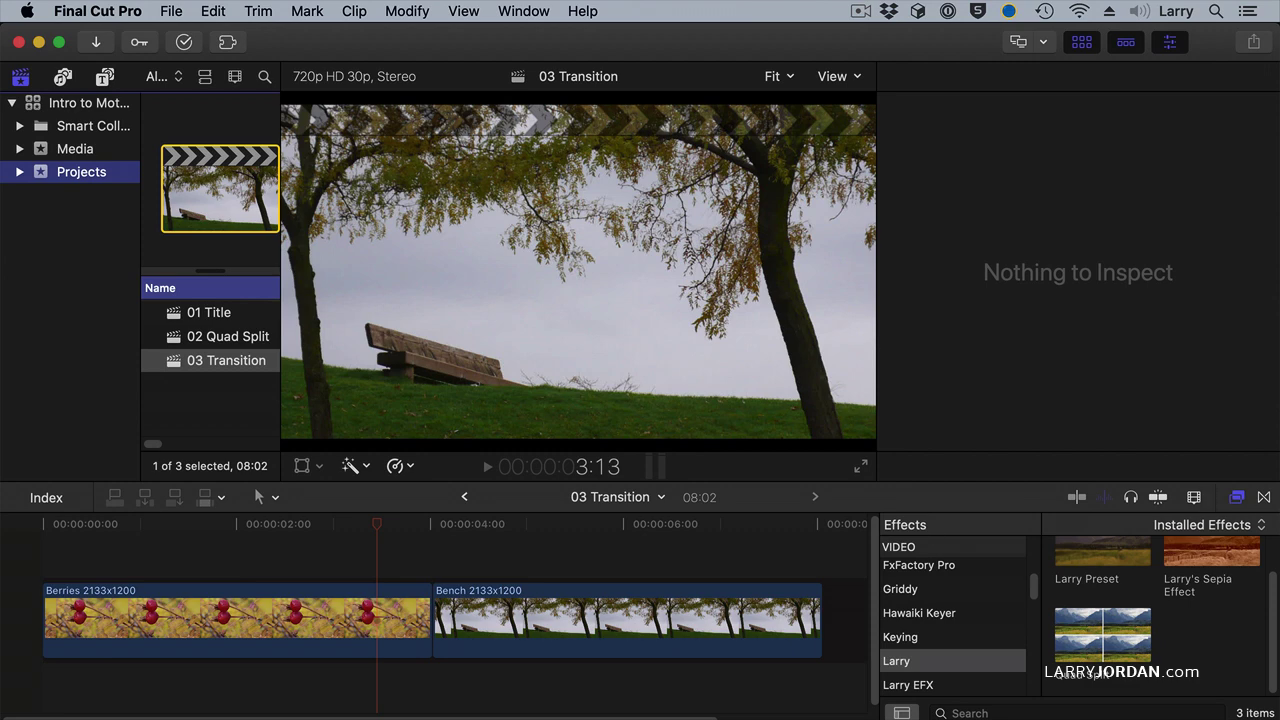
left_click(1264, 497)
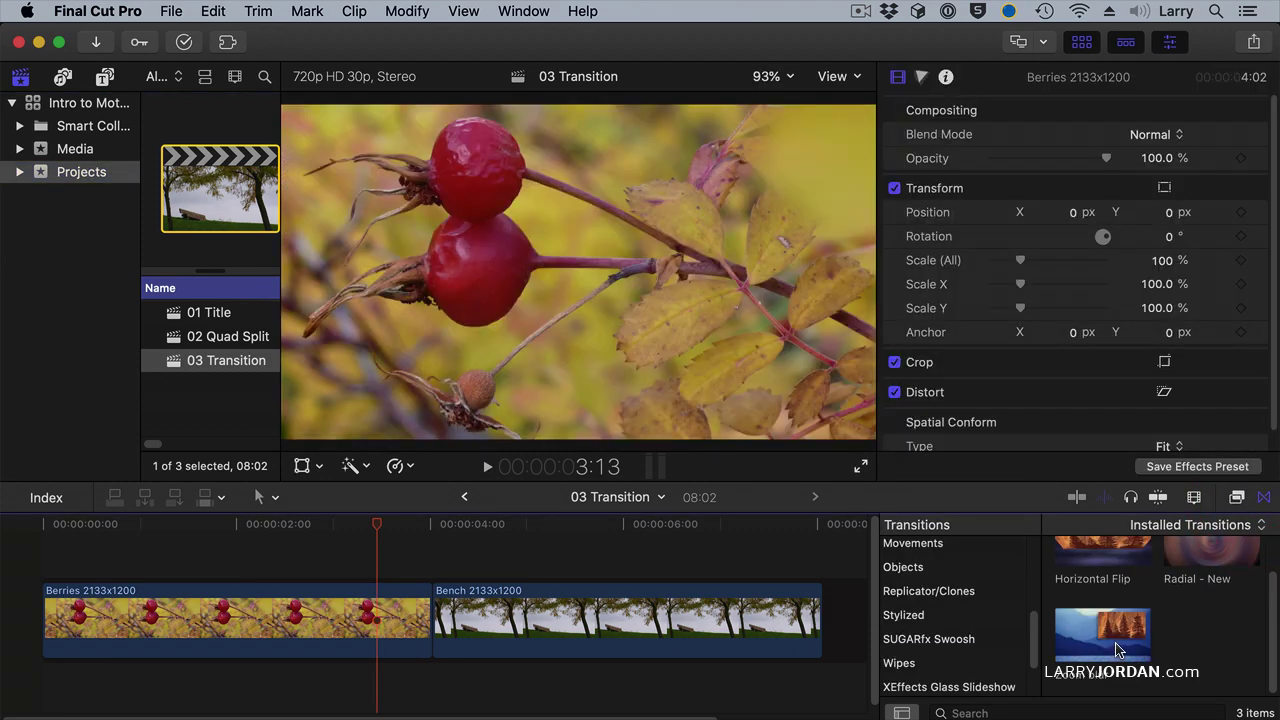
left_click_drag(1102, 635, 479, 612)
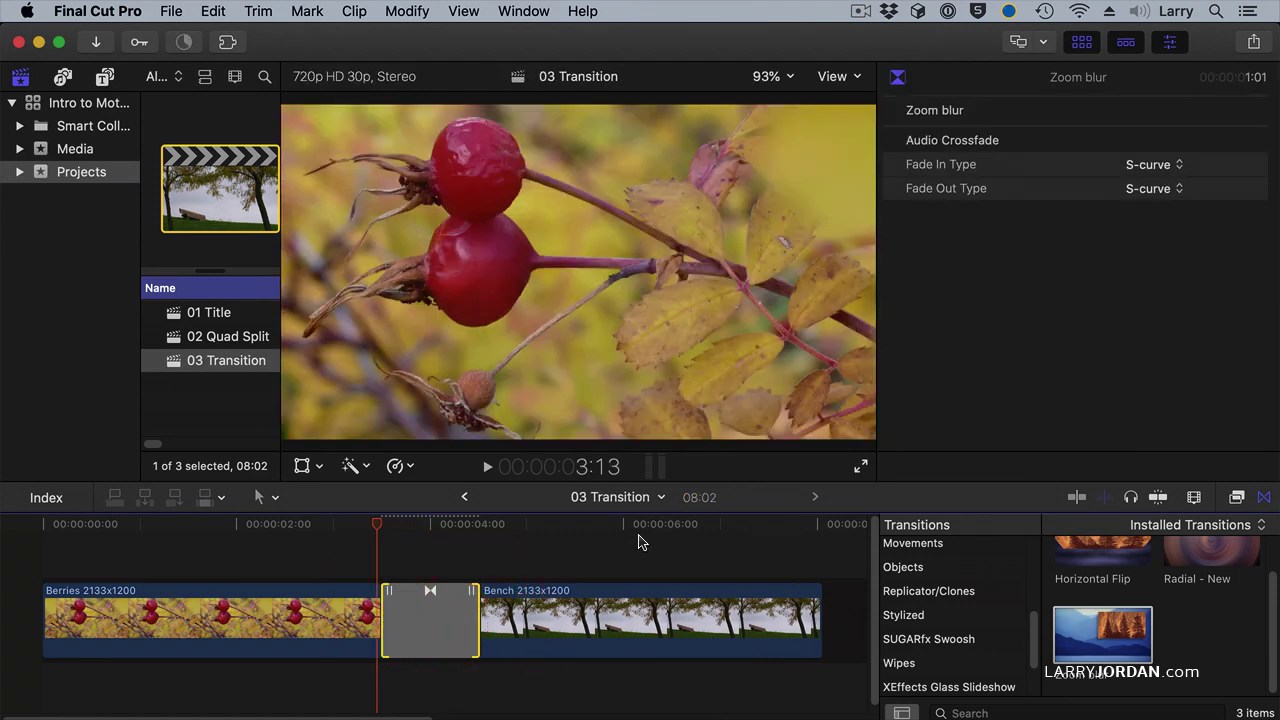
Step frame by frame through the transition, then select it to inspect its settings
key("Right")
key("Right")
key("Right")
key("Right")
key("Right")
key("Right")
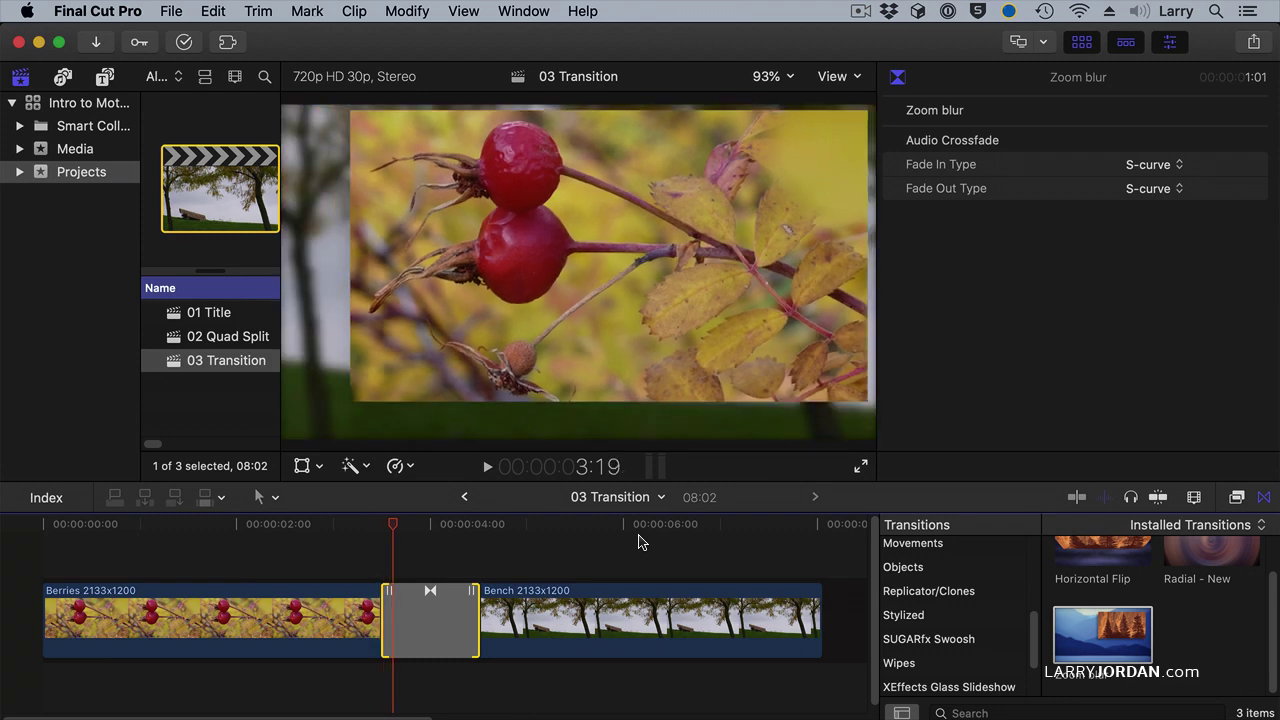
key("Right")
key("Right")
key("Right")
key("Right")
key("Right")
key("Right")
key("Right")
key("Right")
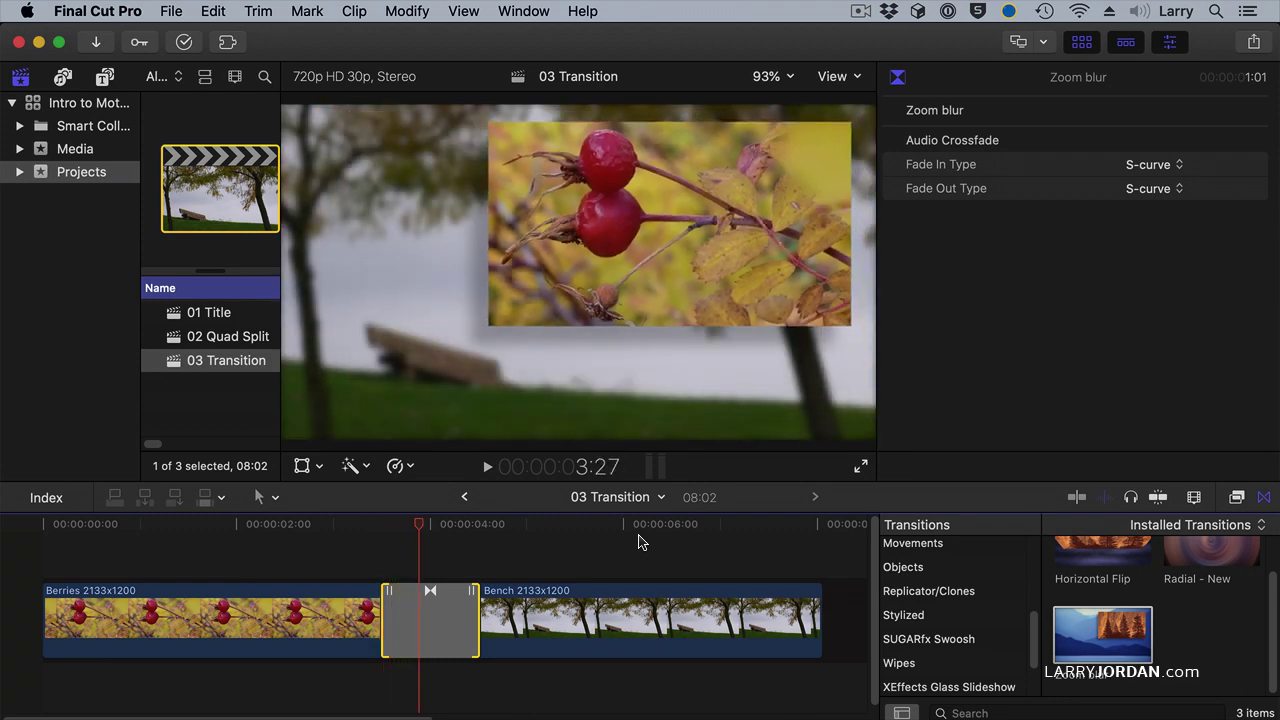
key("Right")
key("Right")
key("Right")
key("Right")
key("Right")
key("Right")
key("Right")
key("Right")
key("Right")
key("Right")
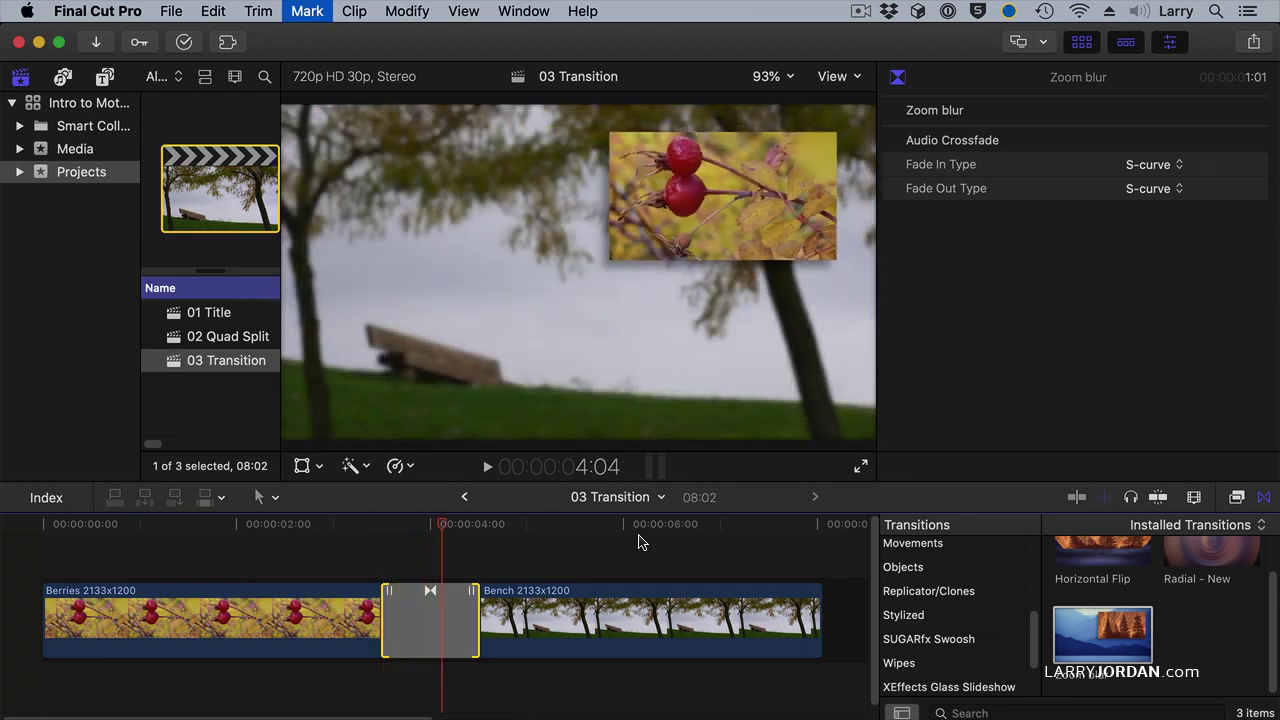
key("Right")
key("Right")
key("Right")
key("Right")
key("Right")
key("Right")
key("Right")
key("Right")
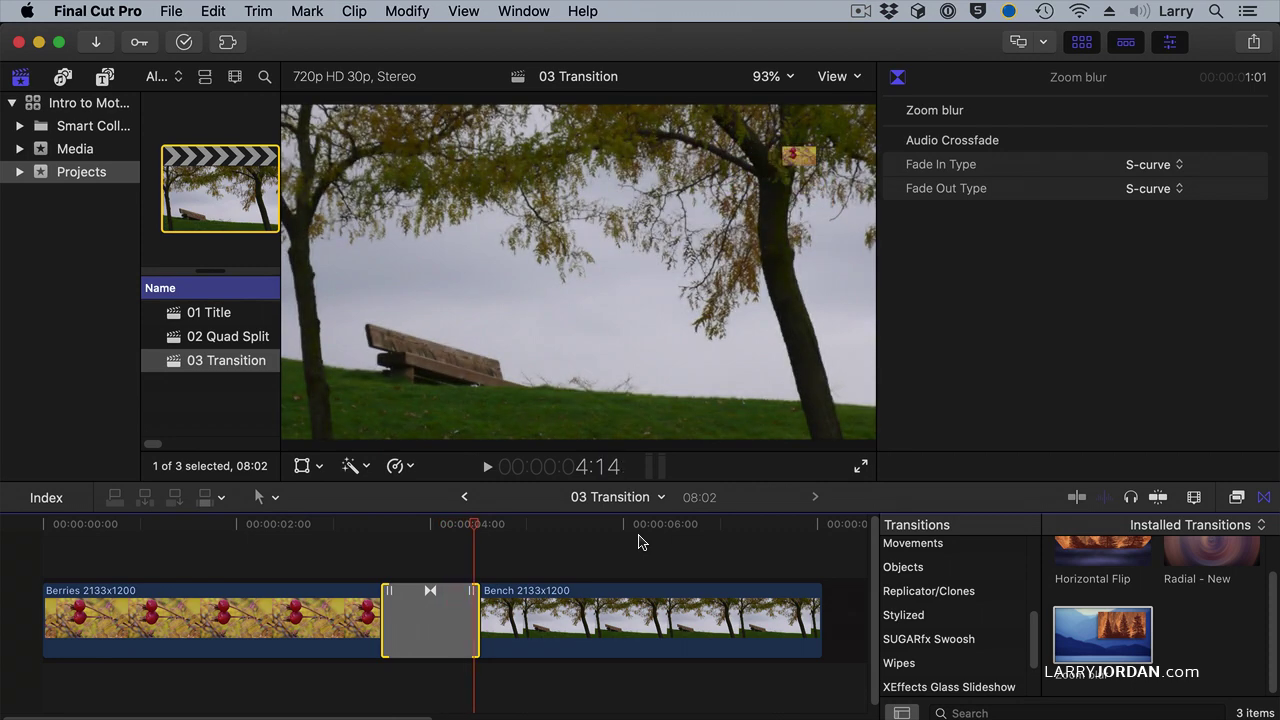
key("Left")
key("Left")
key("Left")
key("Left")
key("Left")
key("Left")
key("Left")
key("Left")
key("Left")
key("Left")
key("Left")
key("Left")
key("Left")
key("Left")
key("Left")
key("Left")
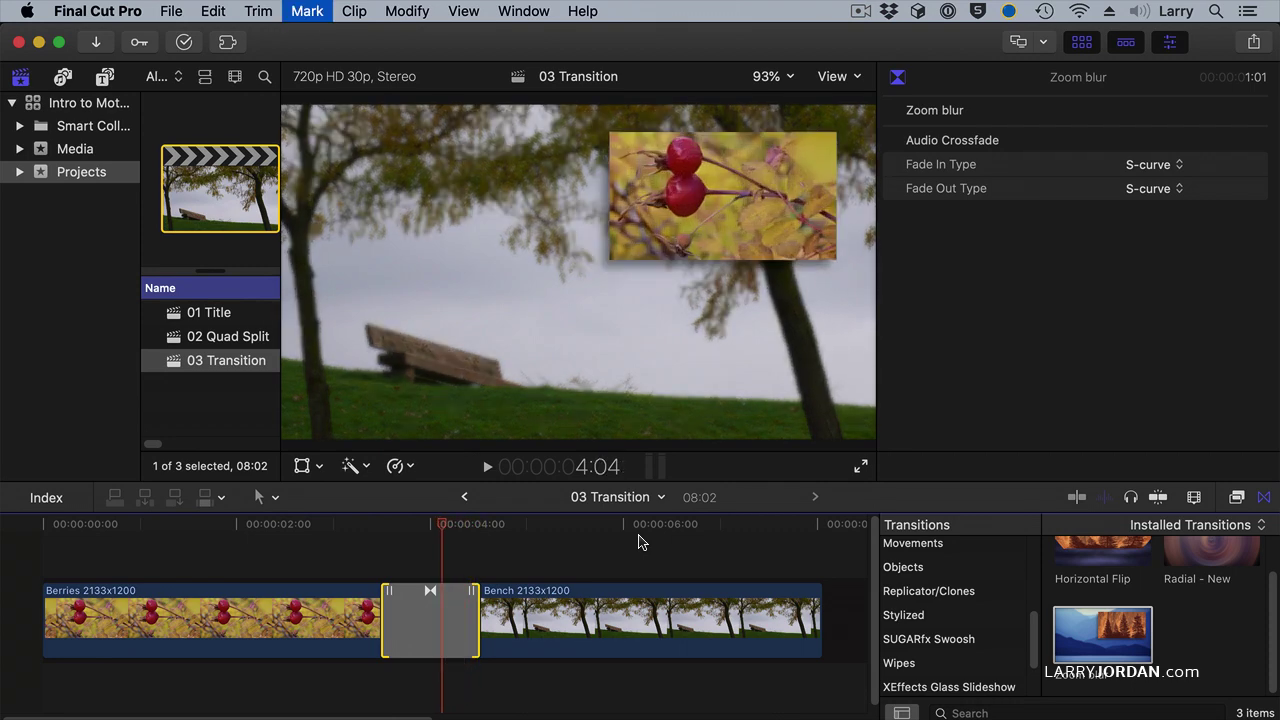
key("Left")
key("Left")
key("Left")
key("Left")
key("Left")
key("Left")
key("Left")
key("Left")
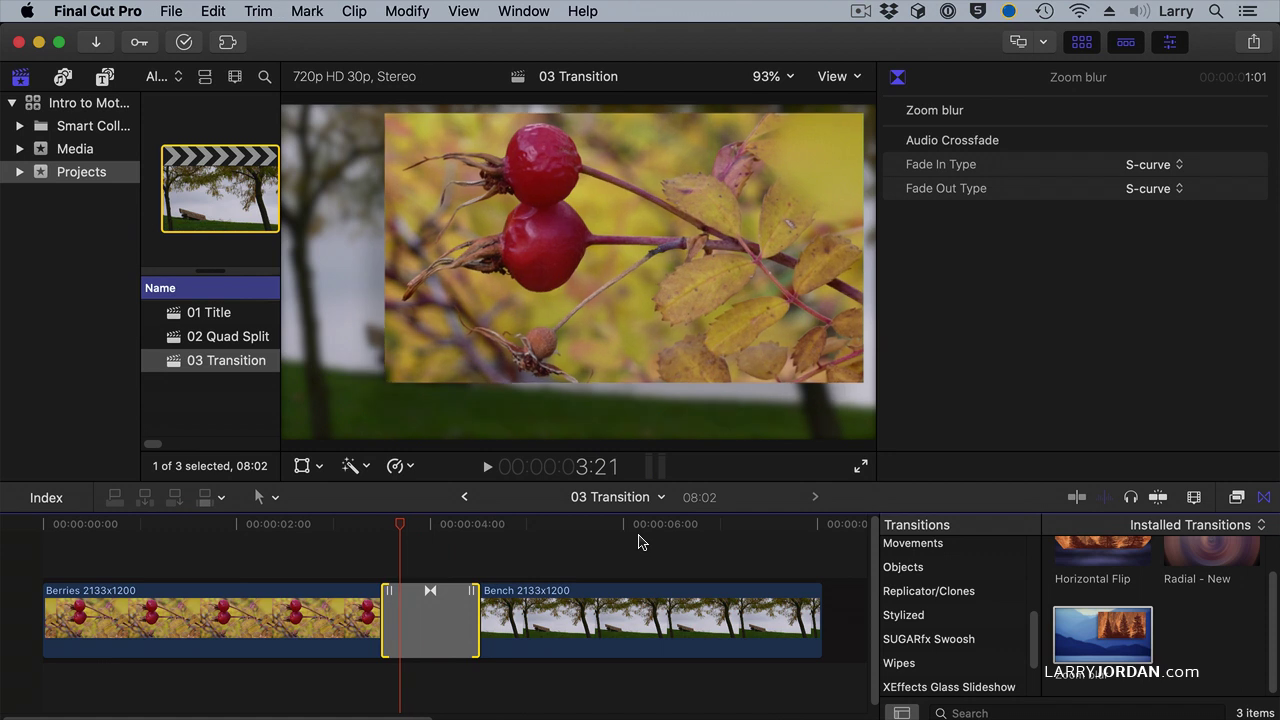
key("Right")
key("Right")
key("Right")
key("Right")
key("Right")
key("Right")
key("Right")
key("Right")
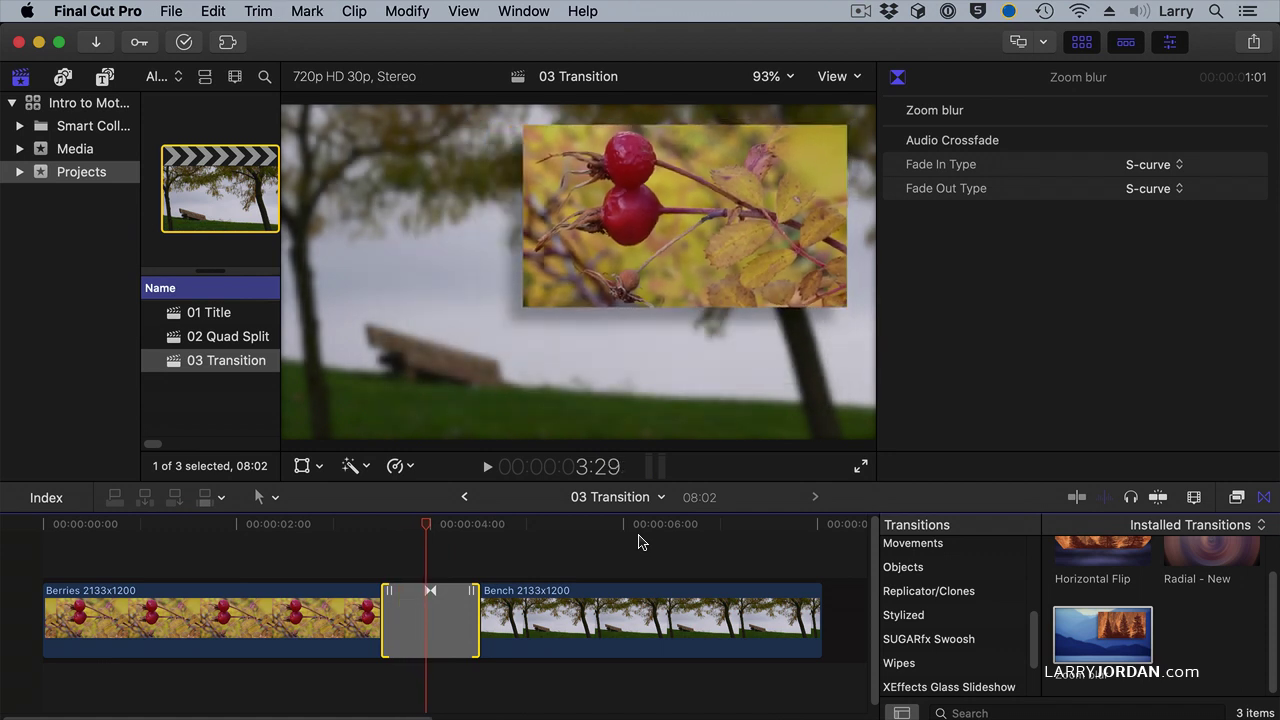
left_click(452, 658)
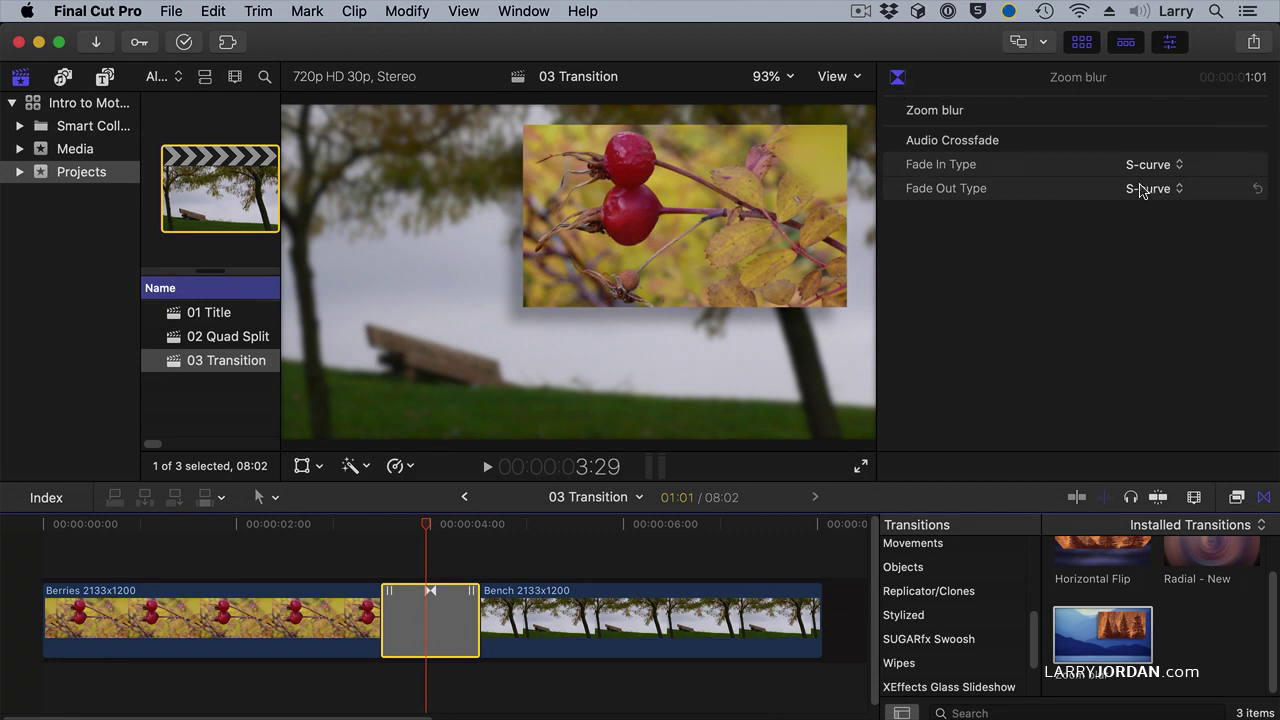
left_click(417, 523)
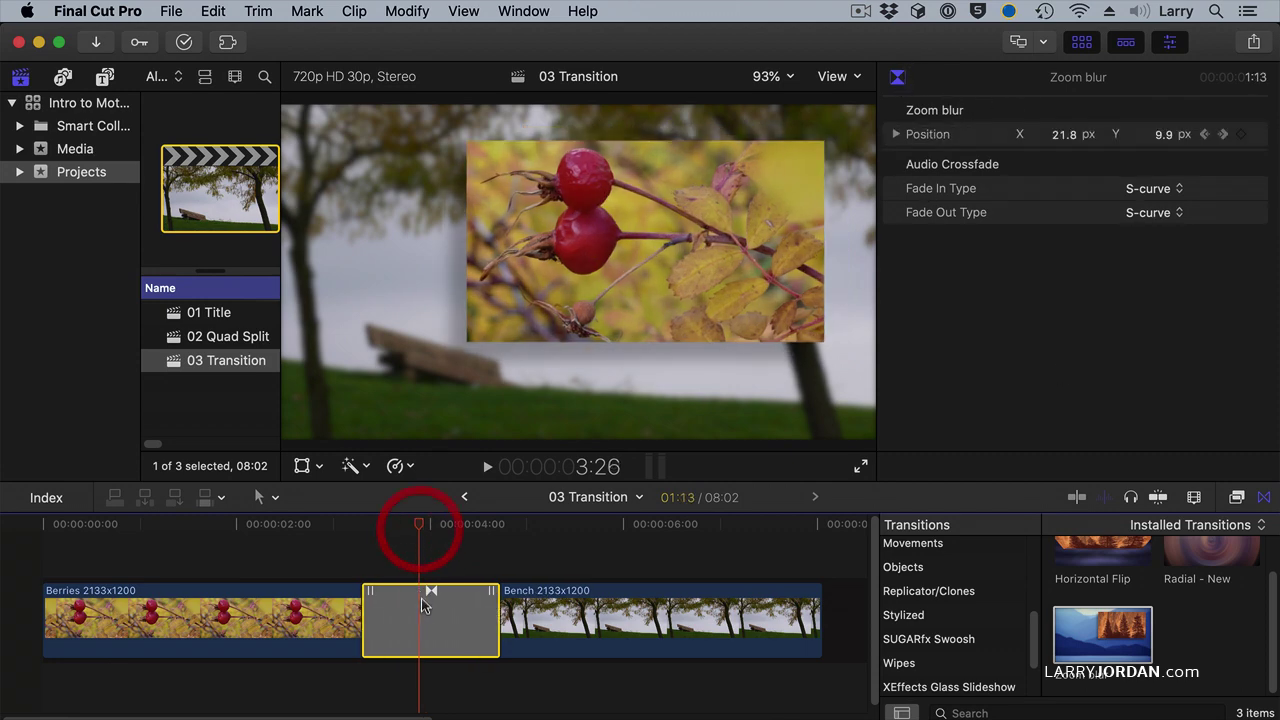
left_click(428, 614)
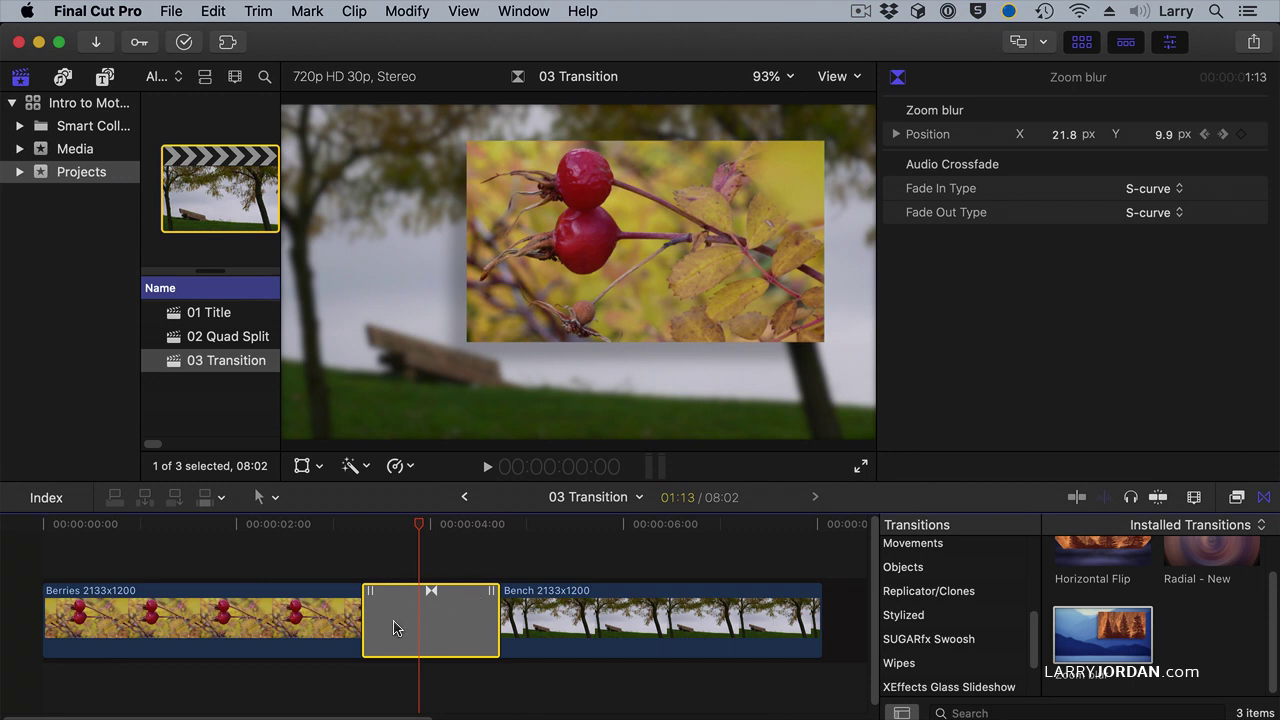
Delete the Berries/Bench transition and open the Zoom blur template in Motion
left_click(429, 625)
key("Delete")
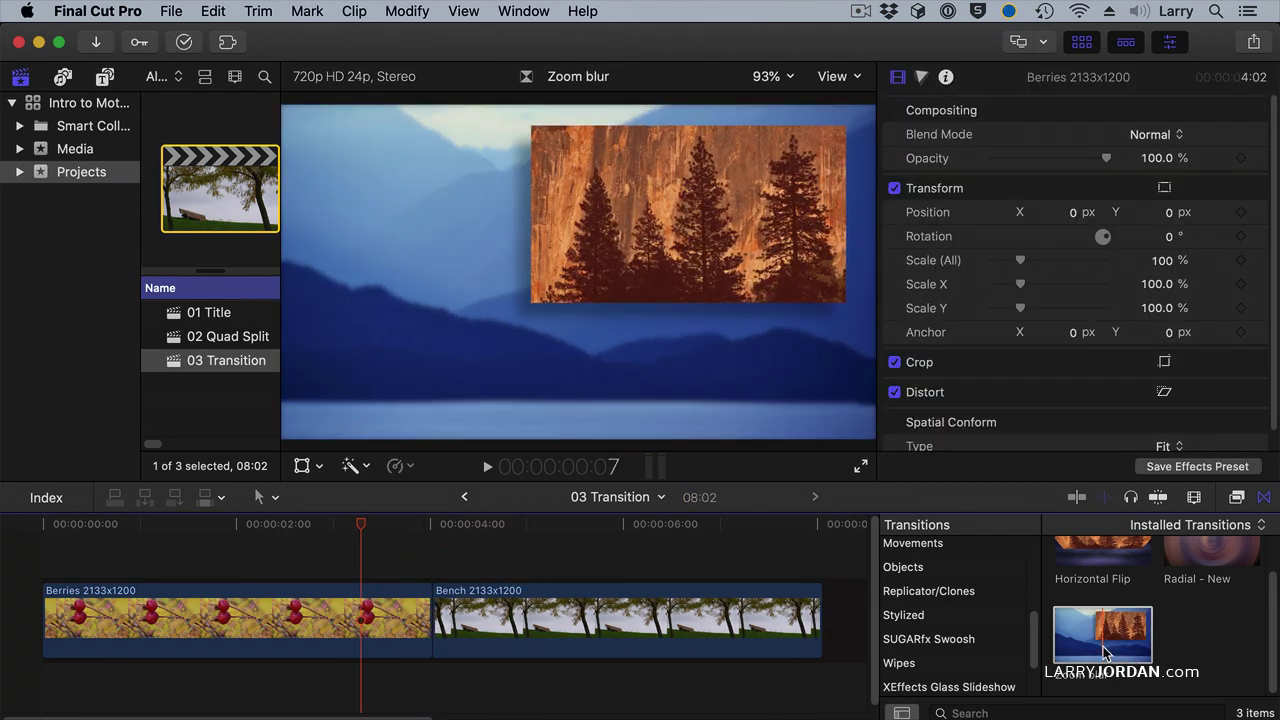
right_click(1102, 645)
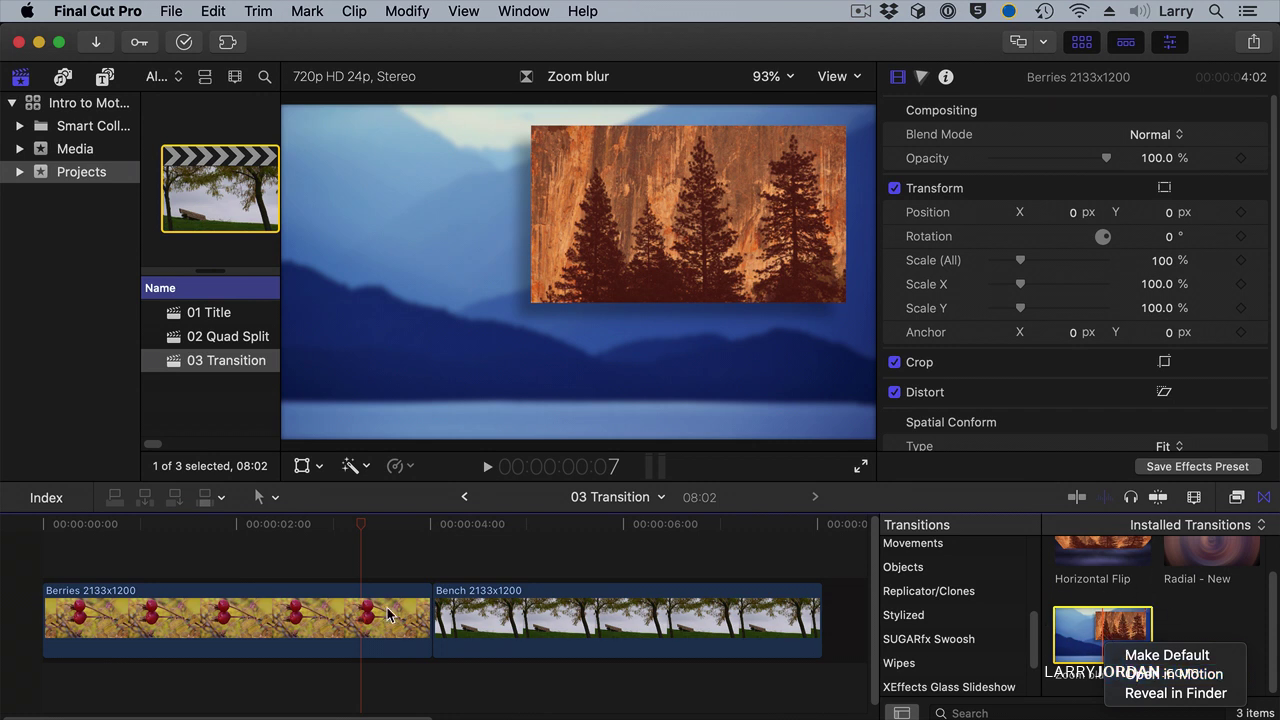
left_click_drag(435, 612, 437, 613)
key("super+z")
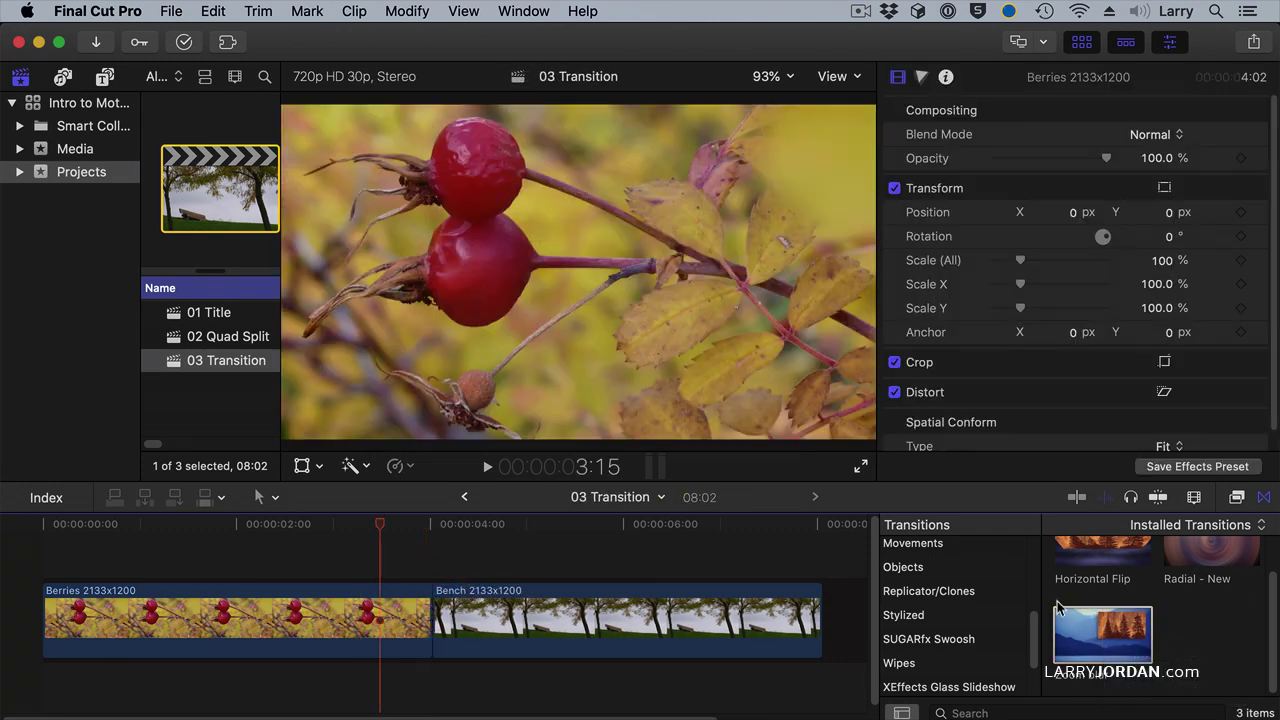
right_click(1100, 645)
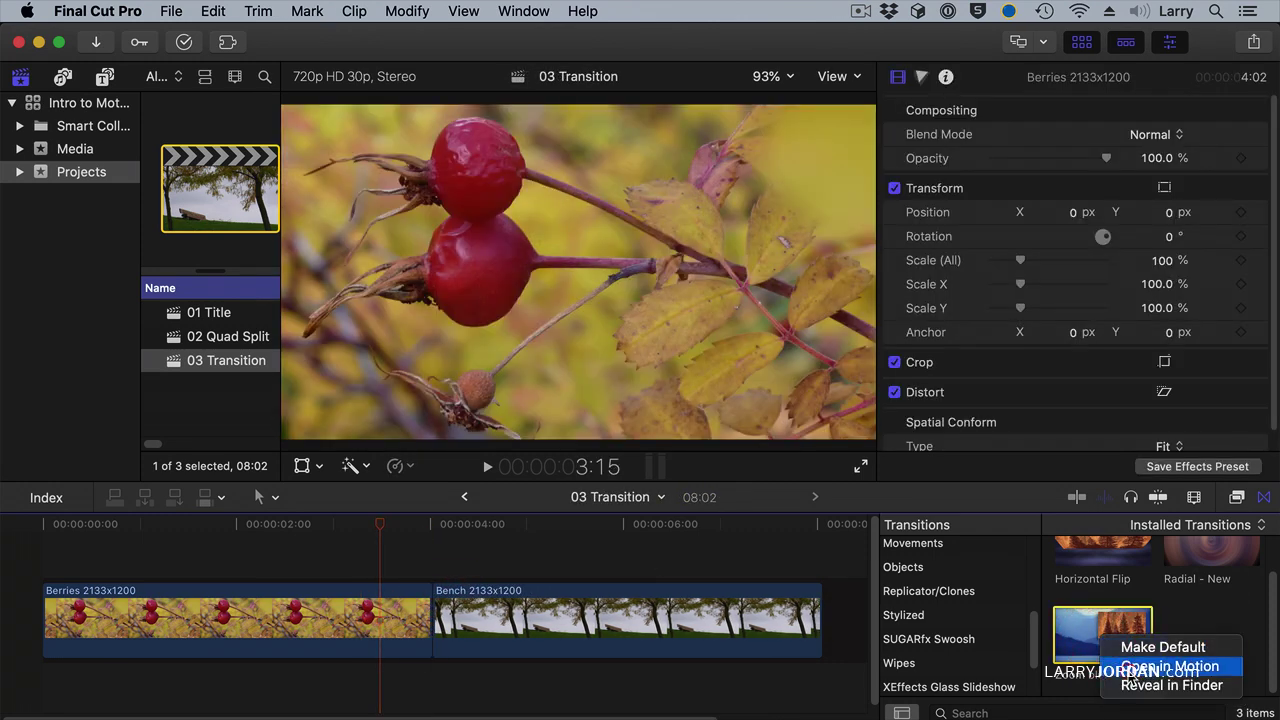
left_click(1132, 666)
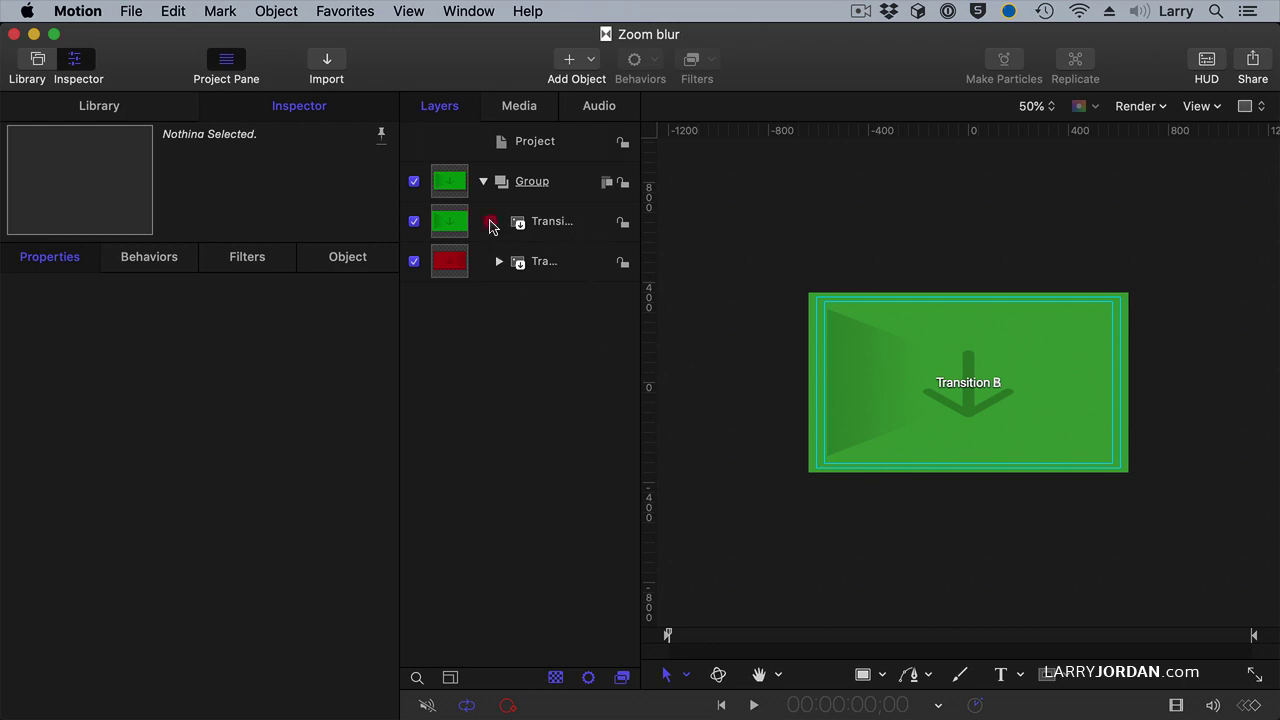
Remove Transition A's Position keyframe, publish its Position parameter, and save the template
left_click(492, 224)
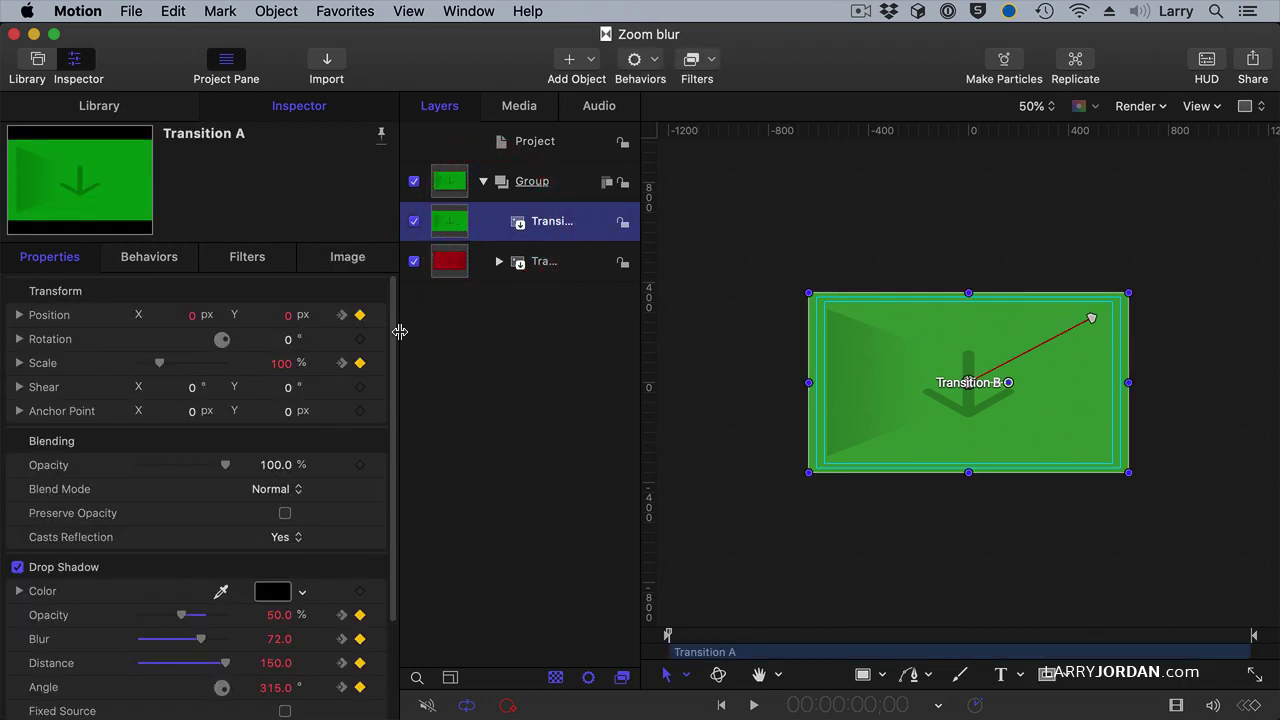
left_click(360, 315)
left_click(377, 315)
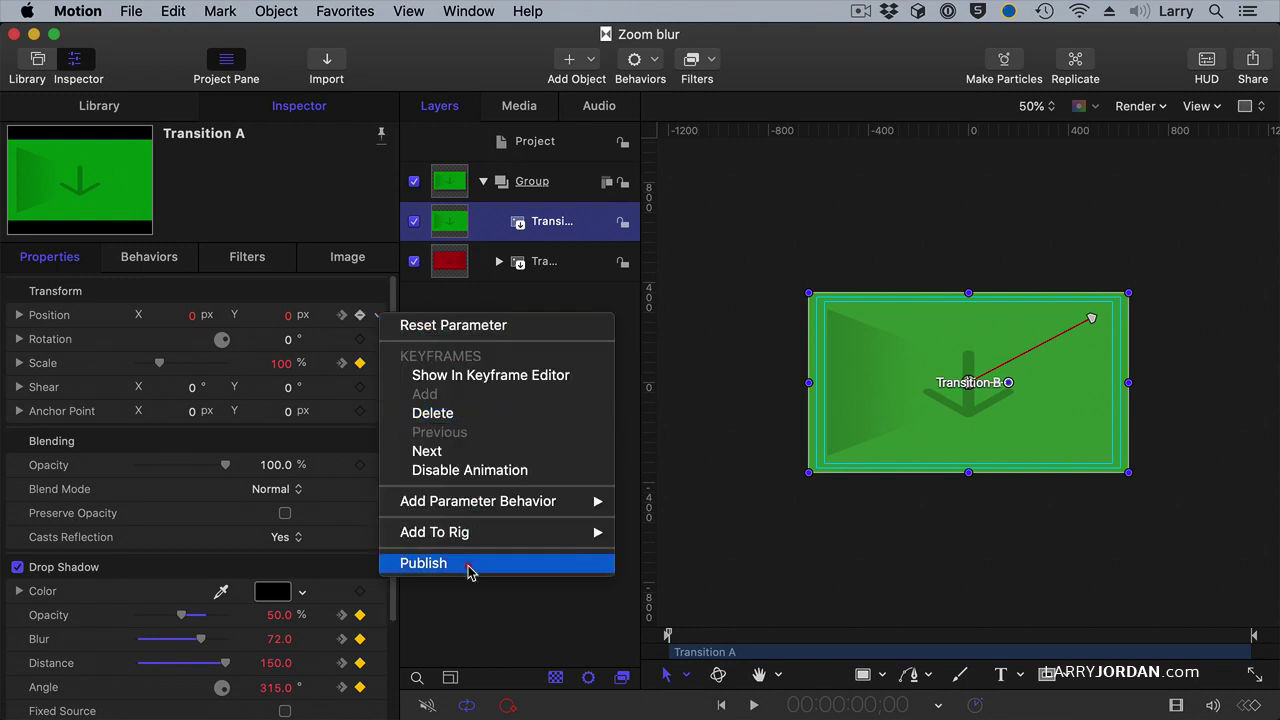
left_click(424, 563)
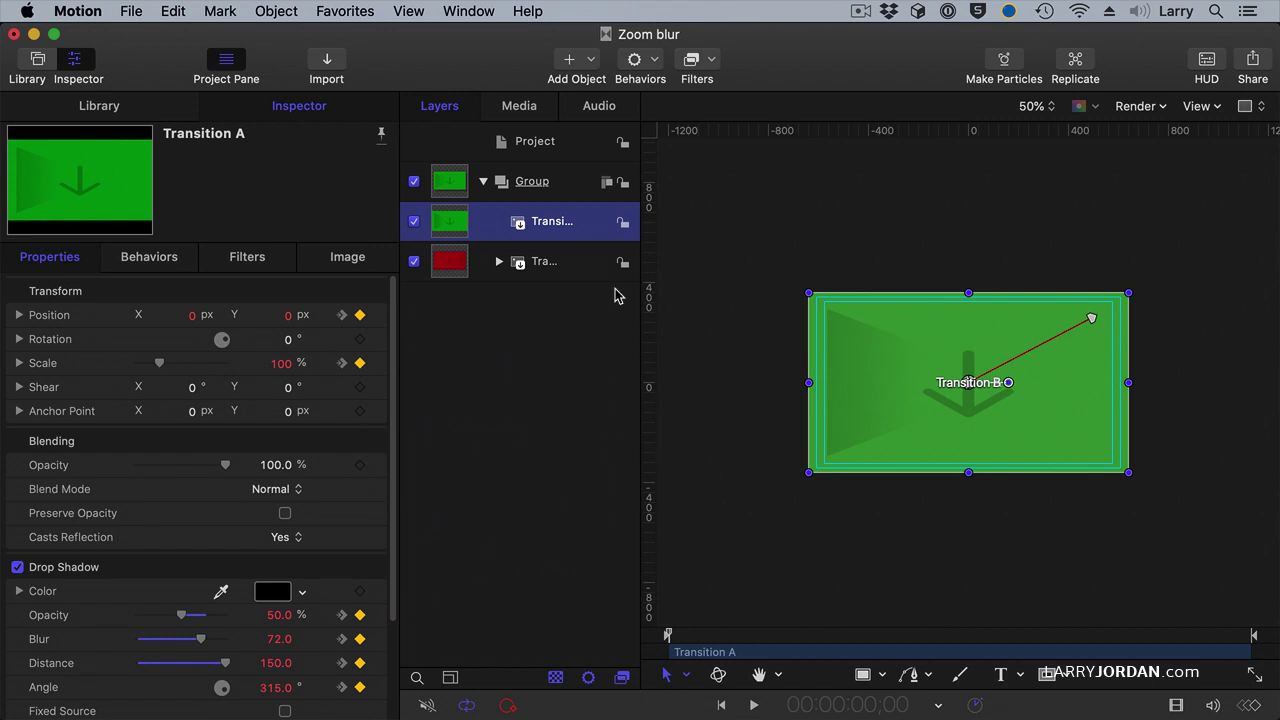
key("super+s")
Apply the updated Zoom blur between the Berries and Bench clips in Final Cut Pro
key("super+Tab")
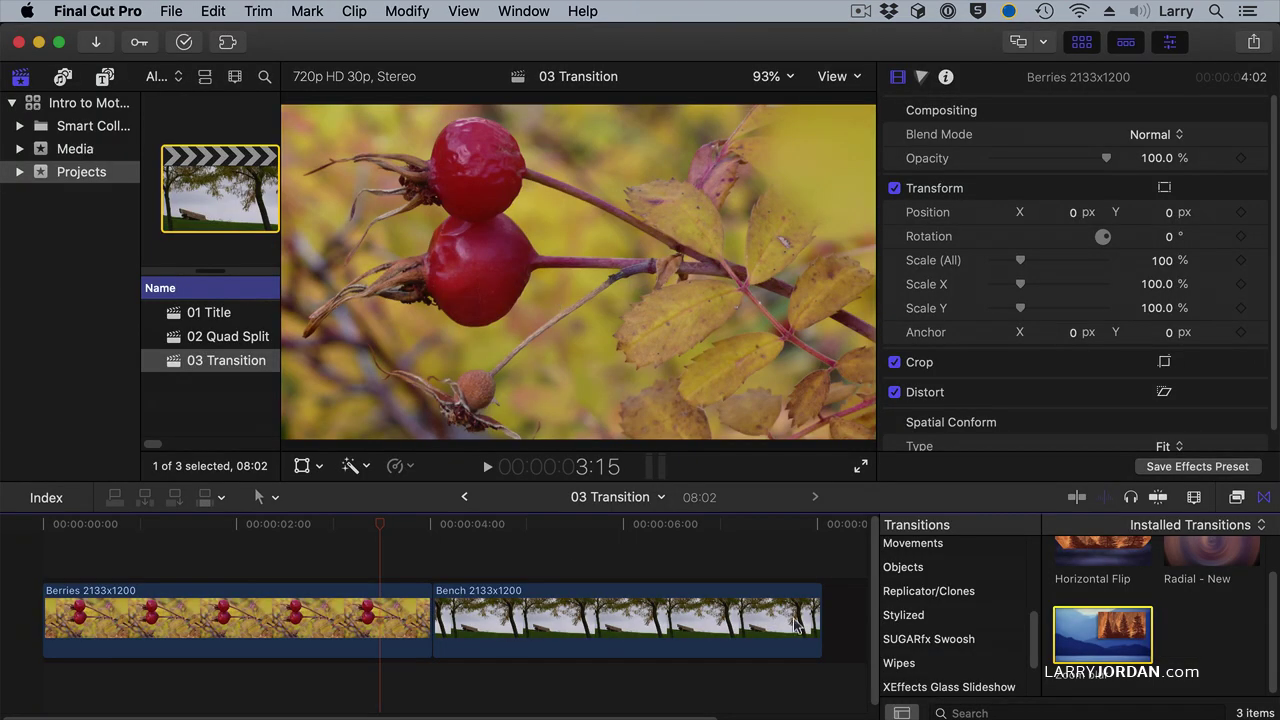
left_click_drag(1104, 641, 505, 620)
left_click(437, 528)
left_click(451, 623)
left_click_drag(437, 528, 360, 531)
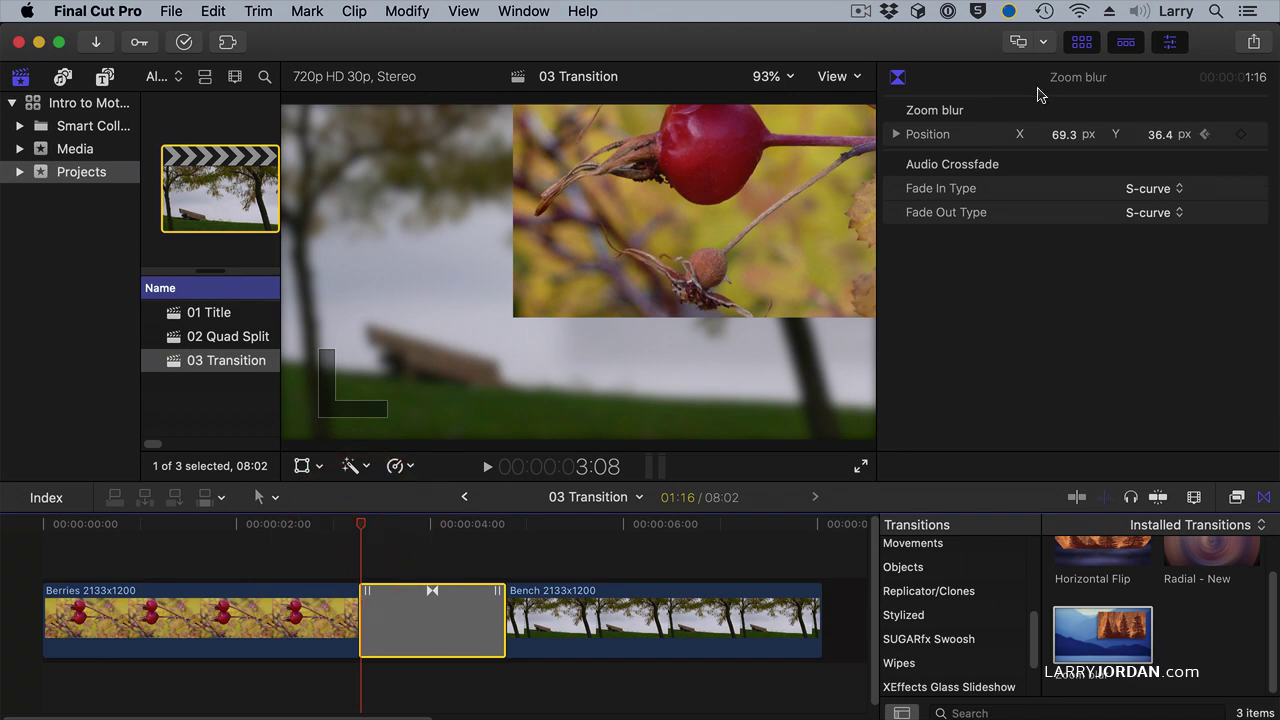
Set the transition's starting Position to X 0, Y 0
left_click(1064, 136)
type("0")
key("Tab")
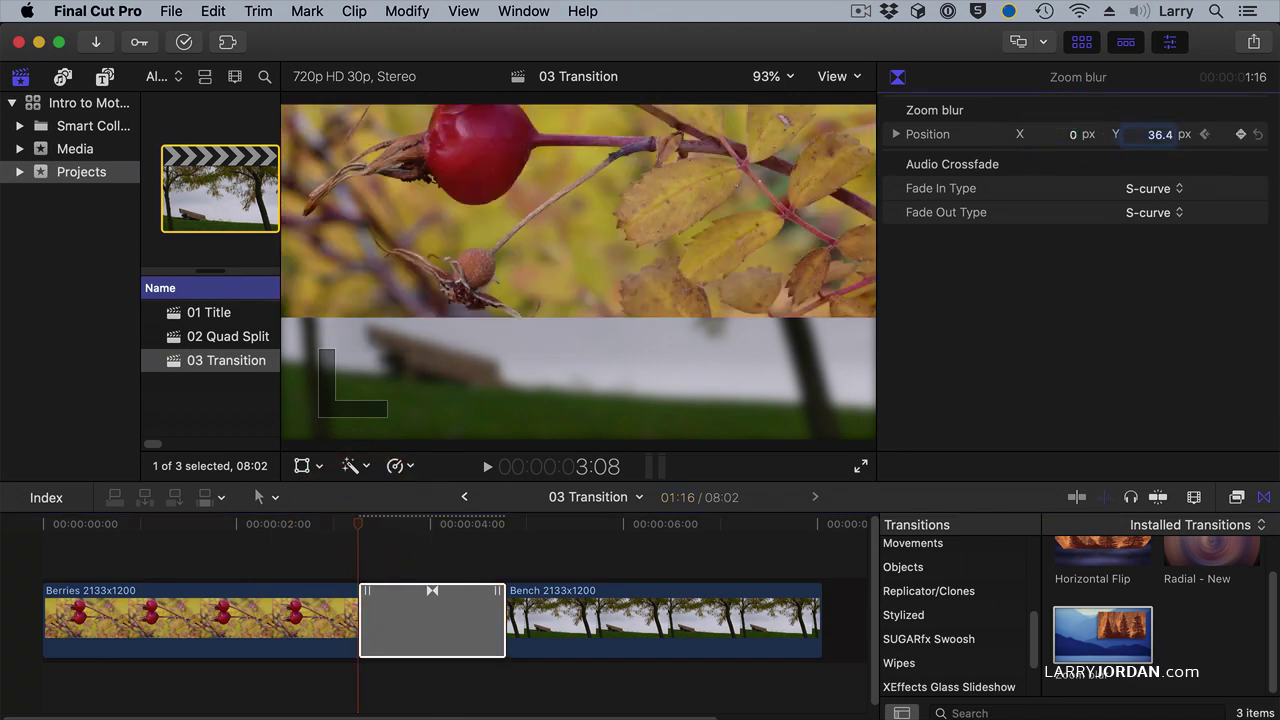
type("0")
key("Tab")
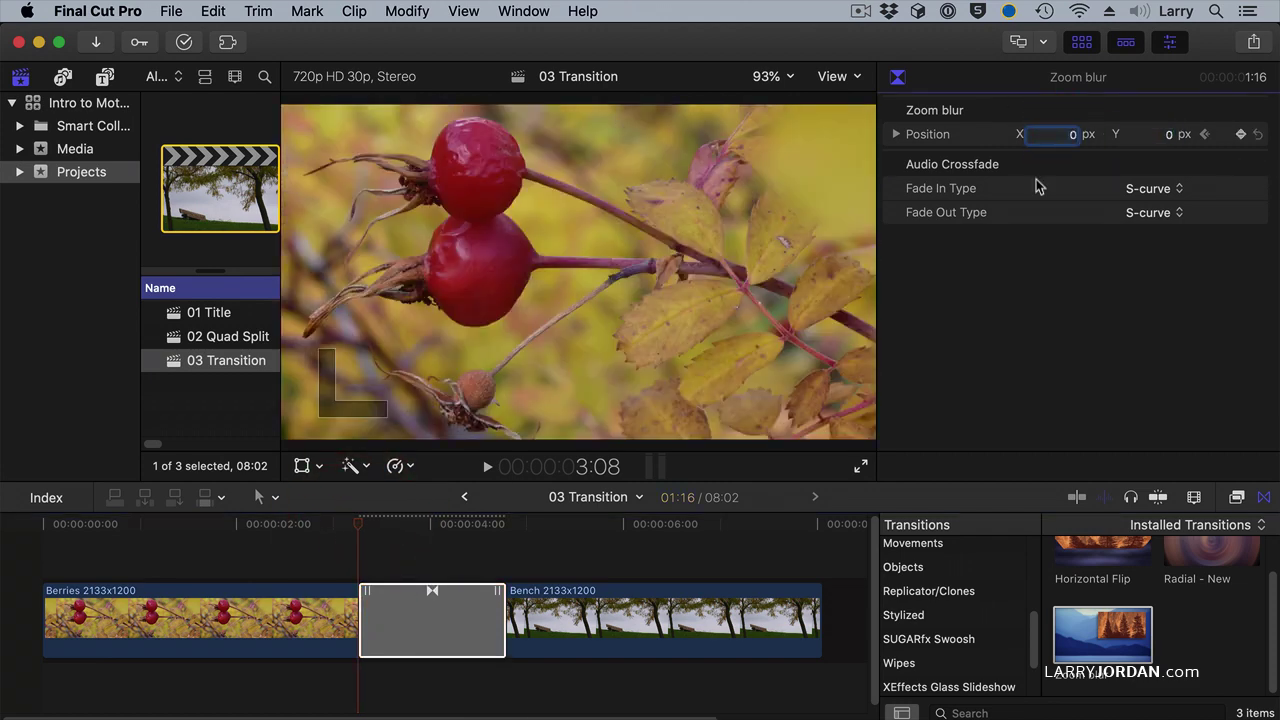
At the transition's end, drag Position to about -35.8, -23.9 and add a keyframe
left_click_drag(457, 522, 499, 530)
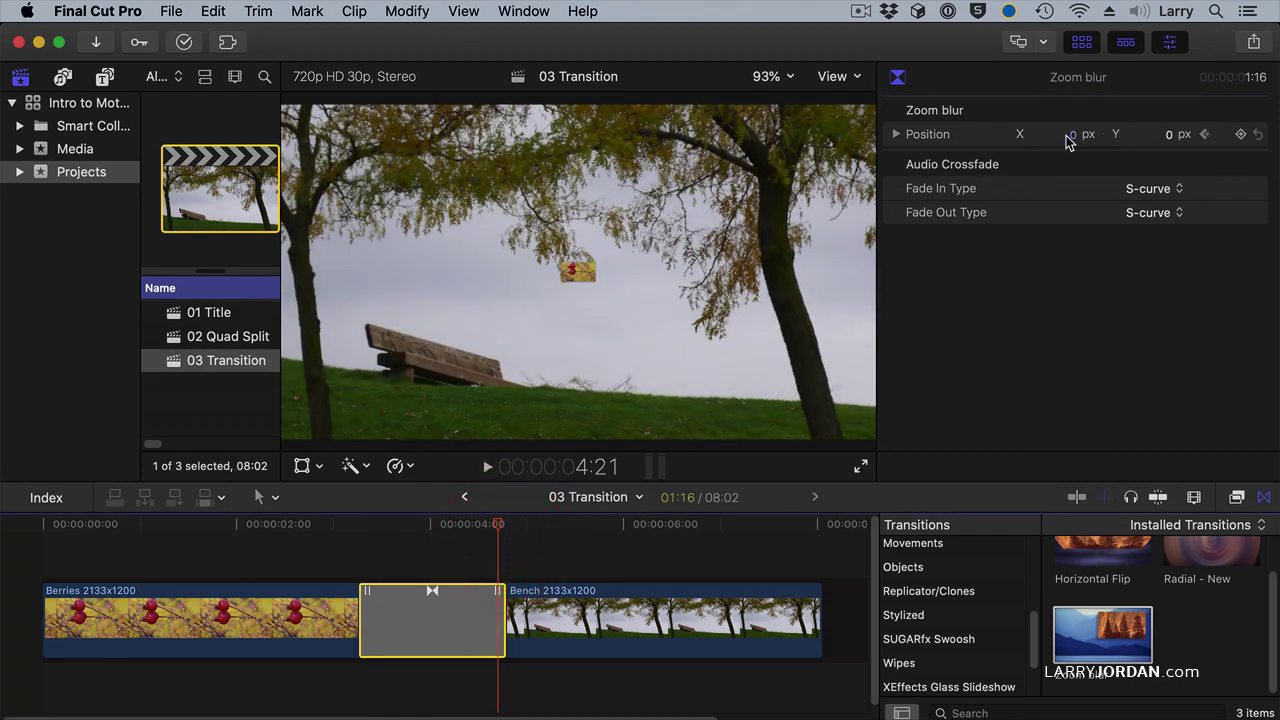
left_click_drag(1073, 140, 1043, 140)
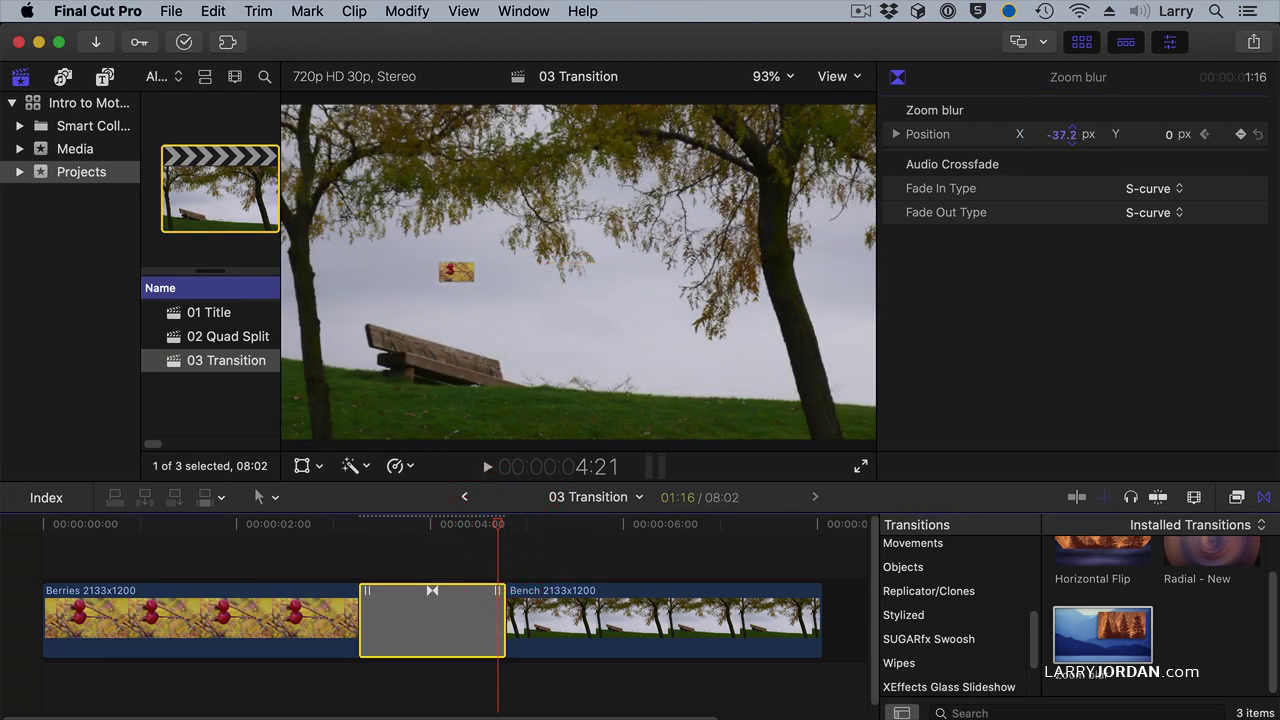
left_click_drag(1070, 134, 1163, 134)
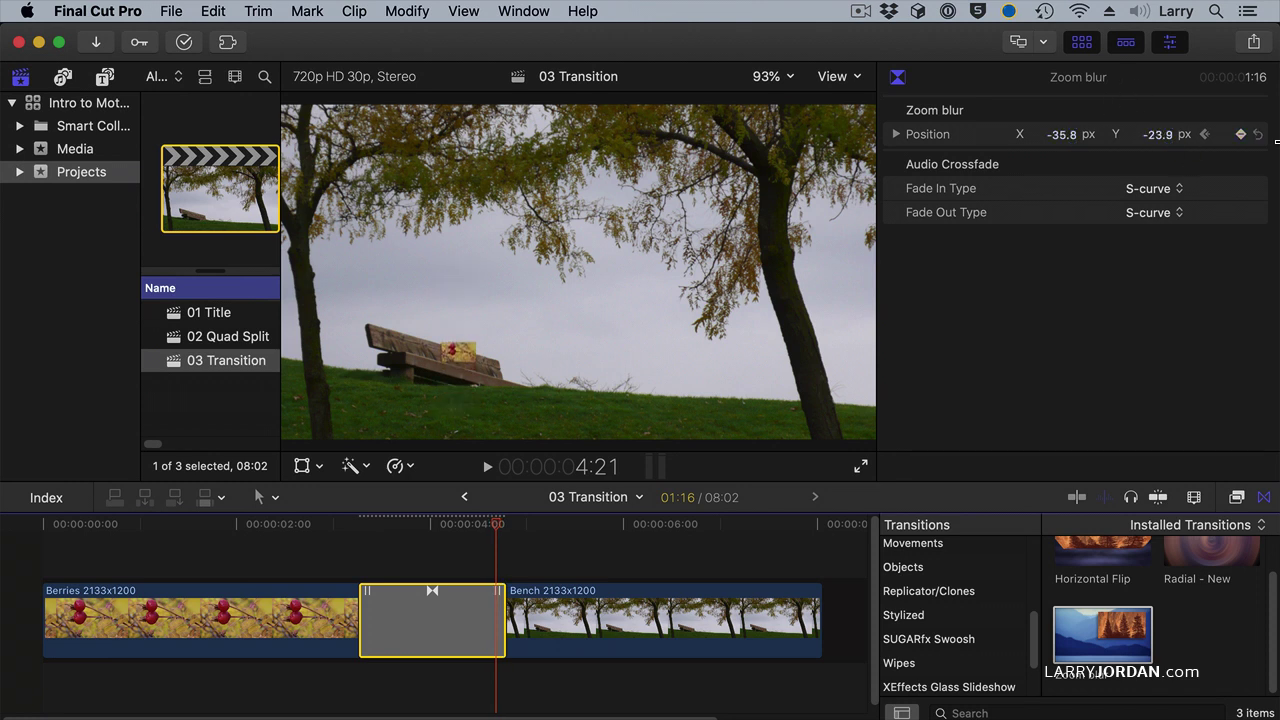
left_click(1240, 134)
Step through the transition frame by frame, then shorten it from its start
left_click(334, 524)
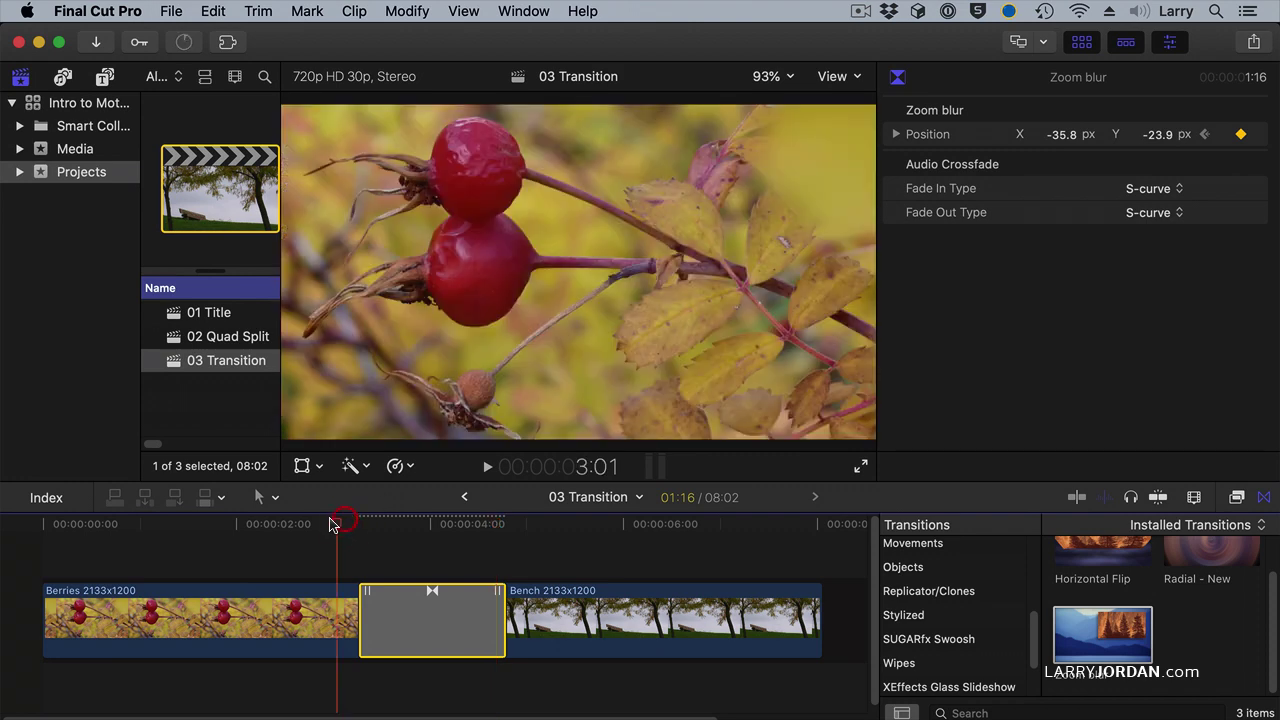
key("Right")
key("Right")
key("Right")
key("Right")
key("Right")
key("Right")
key("Right")
key("Right")
key("Right")
key("Right")
key("Right")
key("Right")
key("Right")
key("Right")
key("Right")
key("Right")
key("Right")
key("Right")
key("Right")
key("Right")
key("Right")
key("Right")
key("Right")
key("Right")
key("Right")
key("Right")
key("Right")
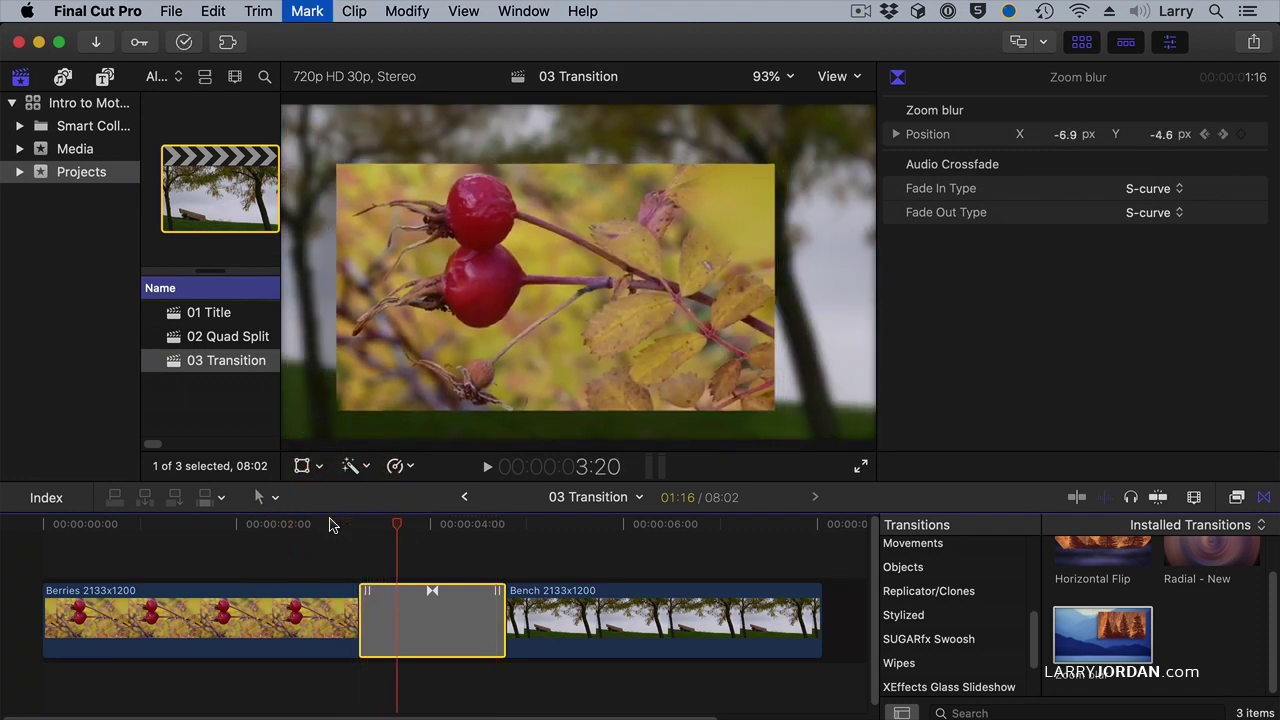
key("Right")
key("Right")
key("Right")
key("Right")
key("Right")
key("Right")
key("Right")
key("Right")
key("Right")
key("Right")
key("Right")
key("Right")
key("Right")
key("Right")
key("Right")
key("Right")
key("Right")
key("Right")
key("Right")
key("Right")
key("Right")
key("Right")
key("Right")
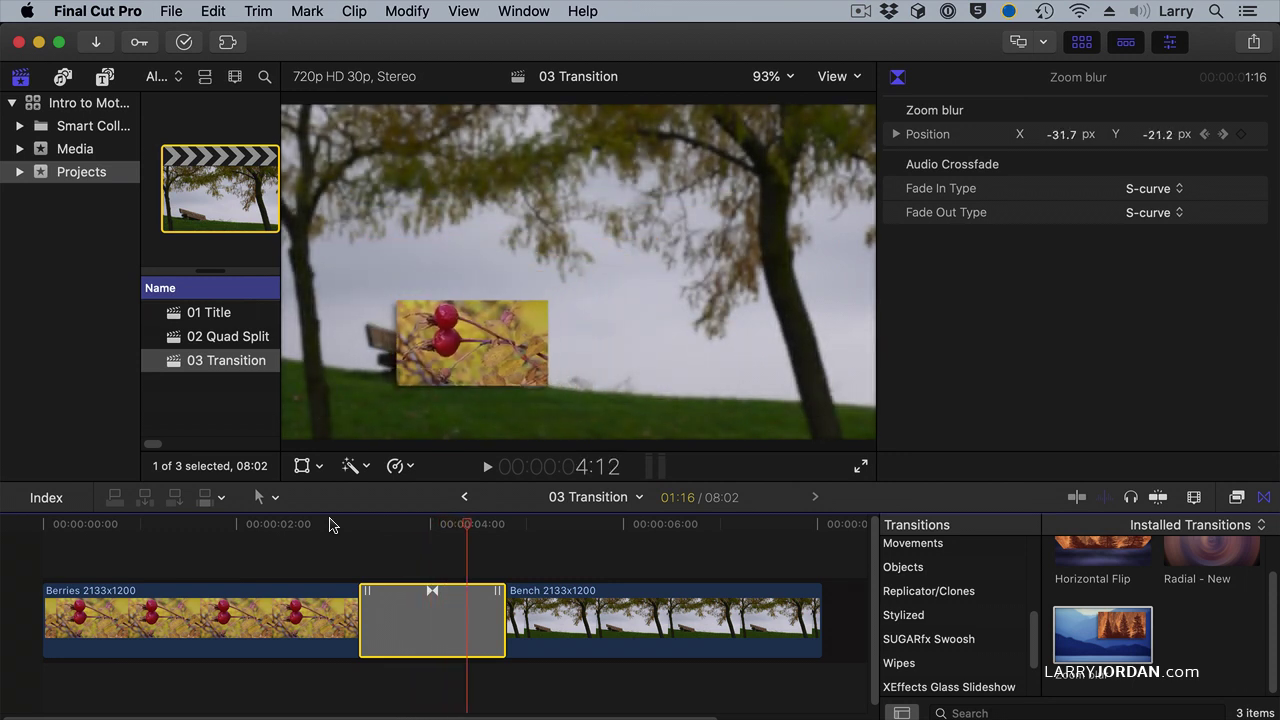
key("Right")
key("Right")
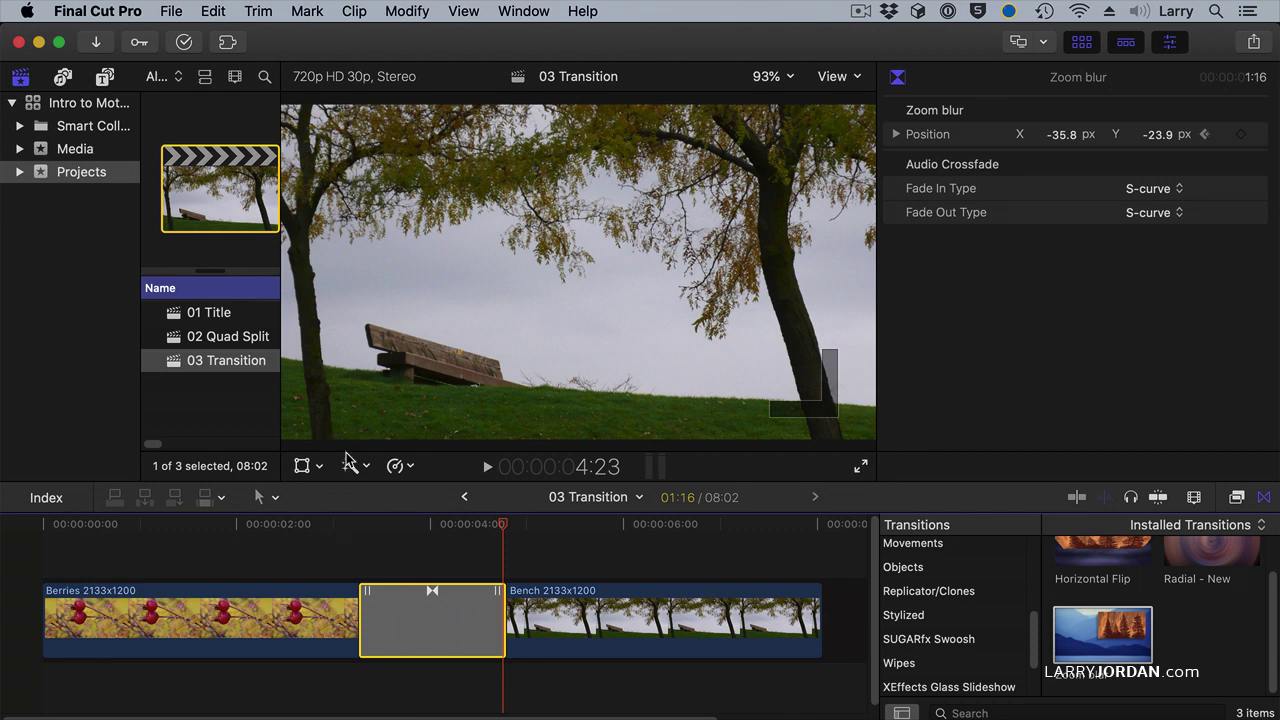
left_click_drag(362, 619, 318, 620)
Play back the Zoom blur transition from just before it
left_click(291, 530)
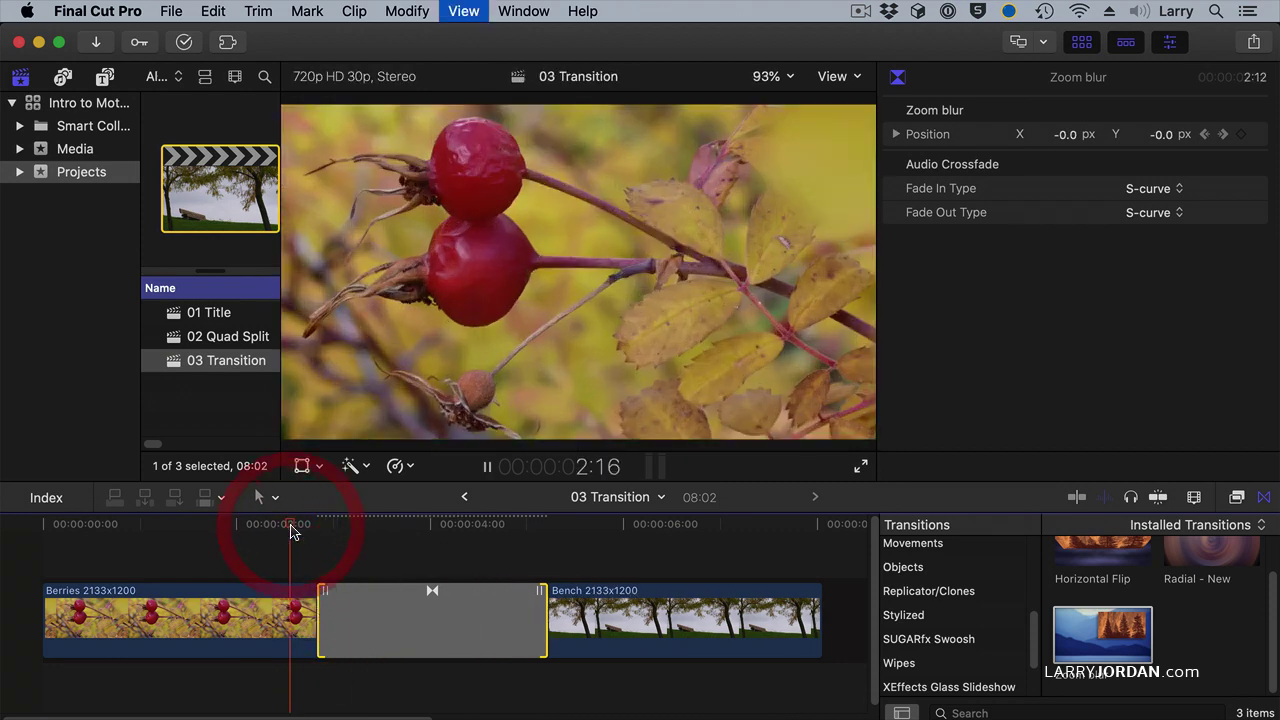
key("space")
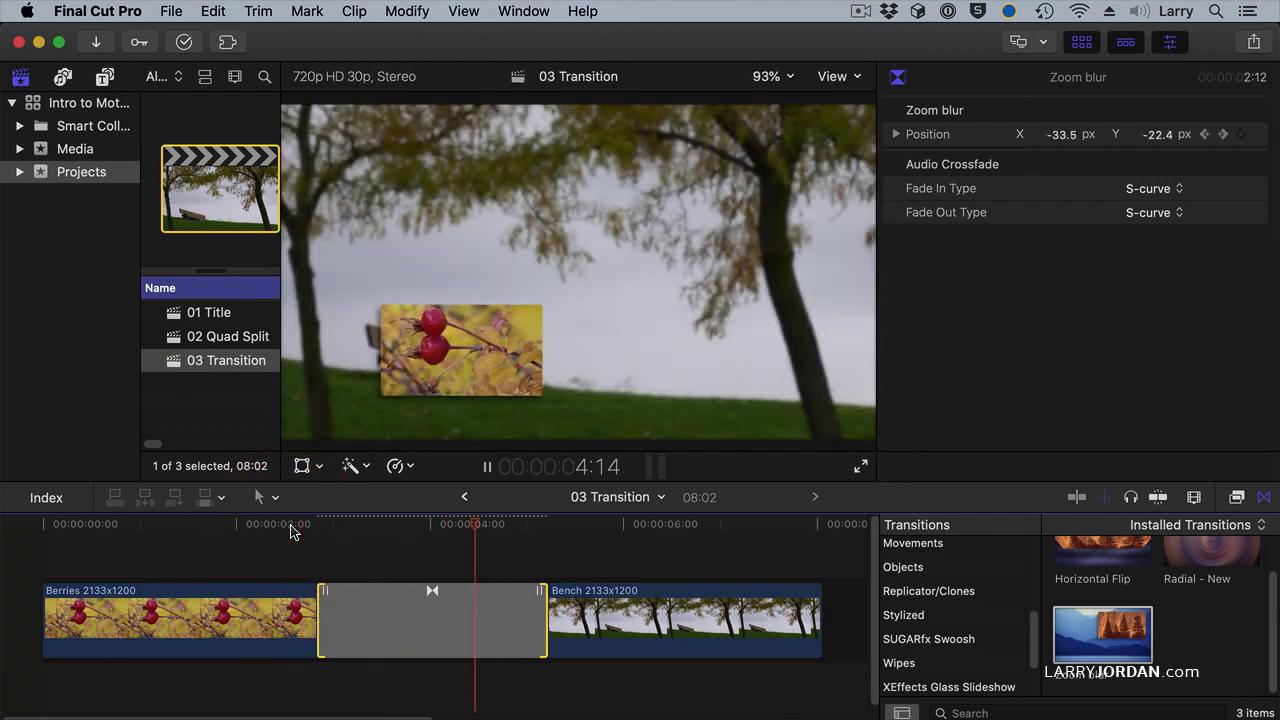
key("space")
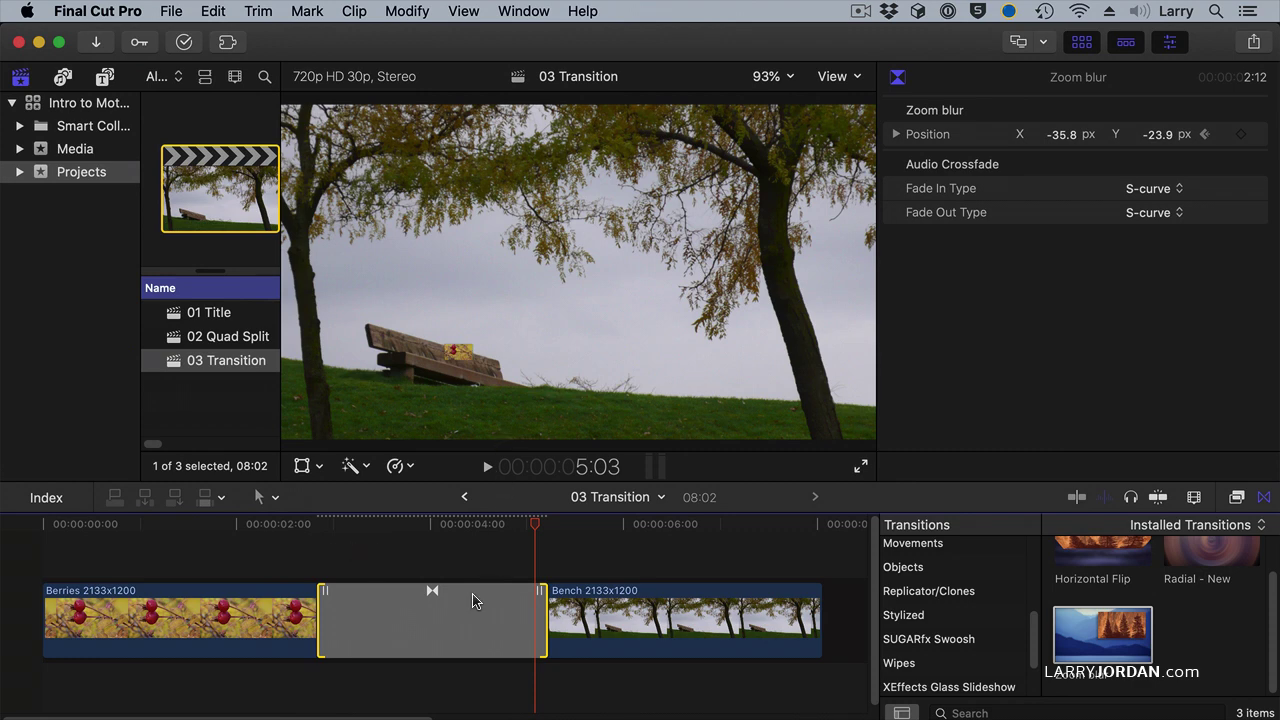
Retarget the final Position keyframe to about X 52.9, Y 24.1 toward the upper right
left_click(476, 600)
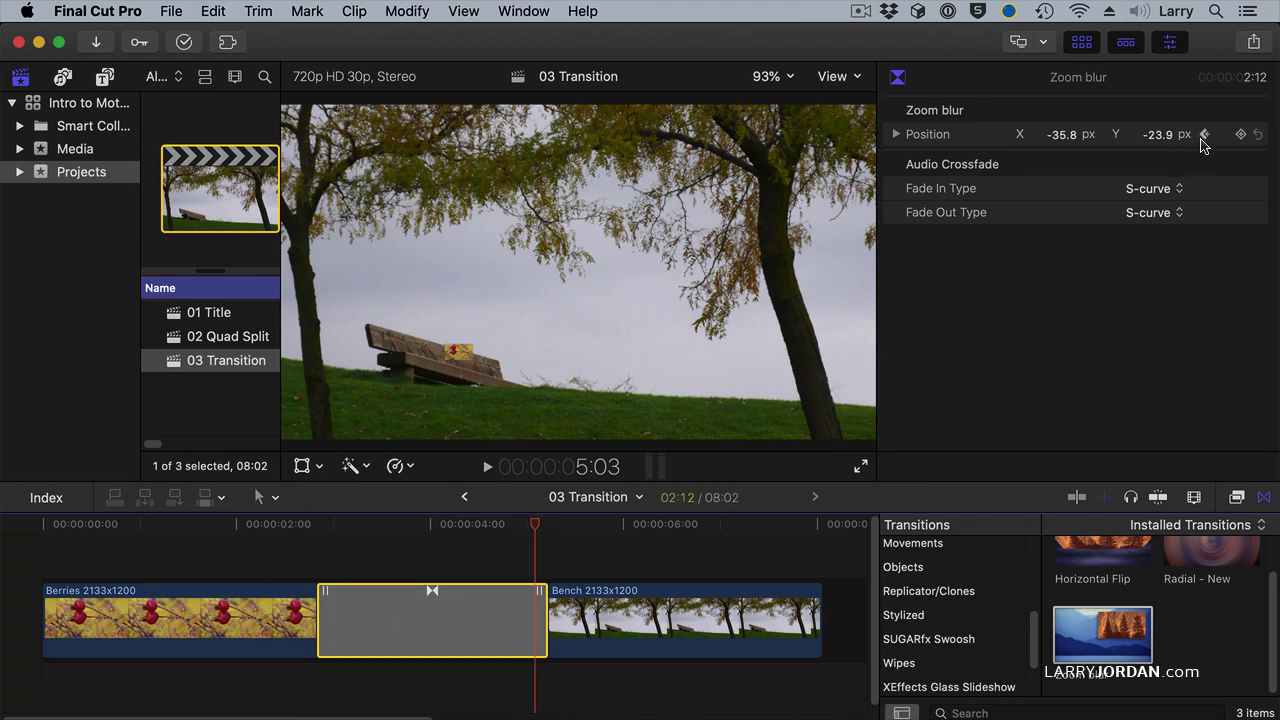
left_click(1205, 134)
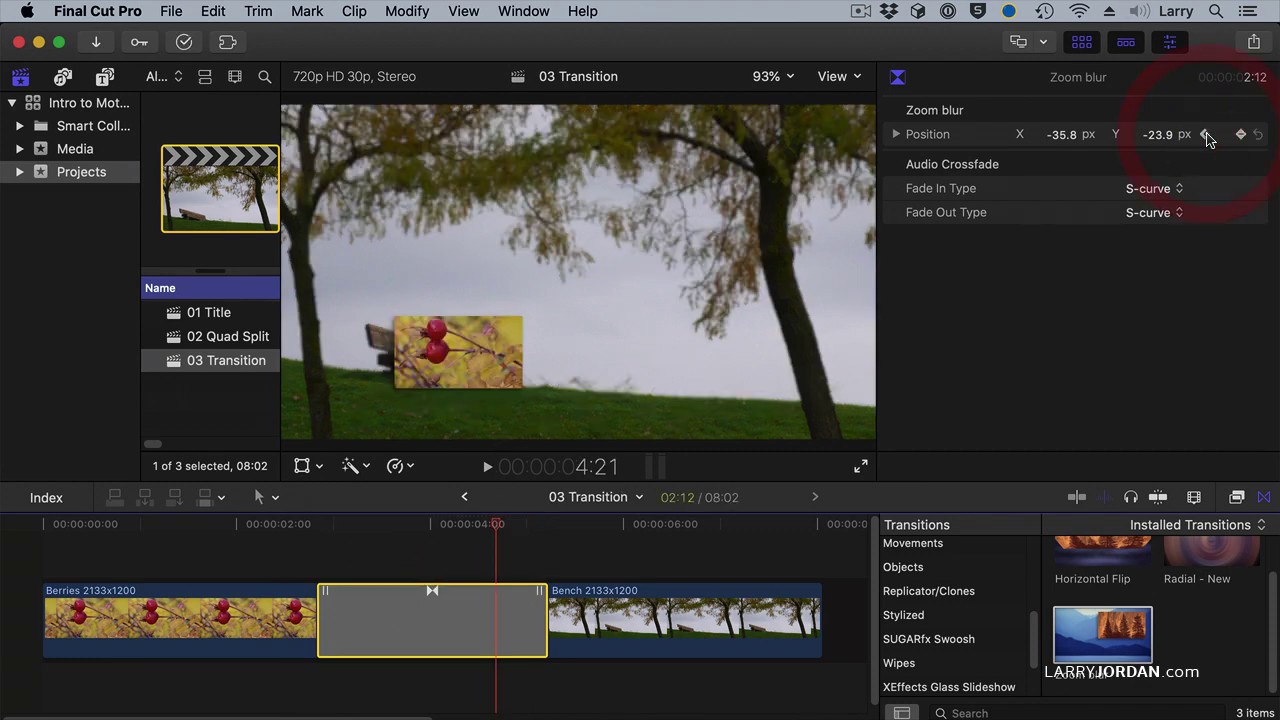
mouse_move(1166, 134)
left_mouse_down()
mouse_move(1214, 134)
mouse_move(1166, 134)
left_mouse_up()
left_click_drag(1066, 134, 1105, 134)
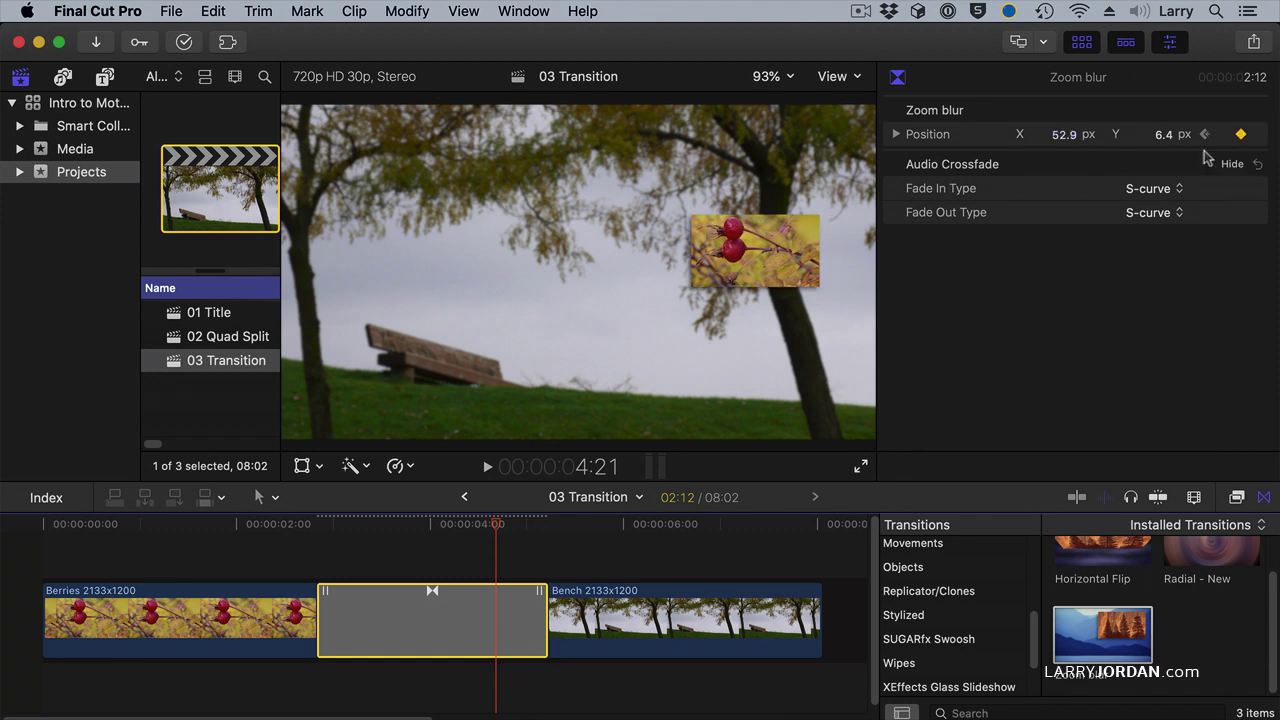
left_click(1163, 135)
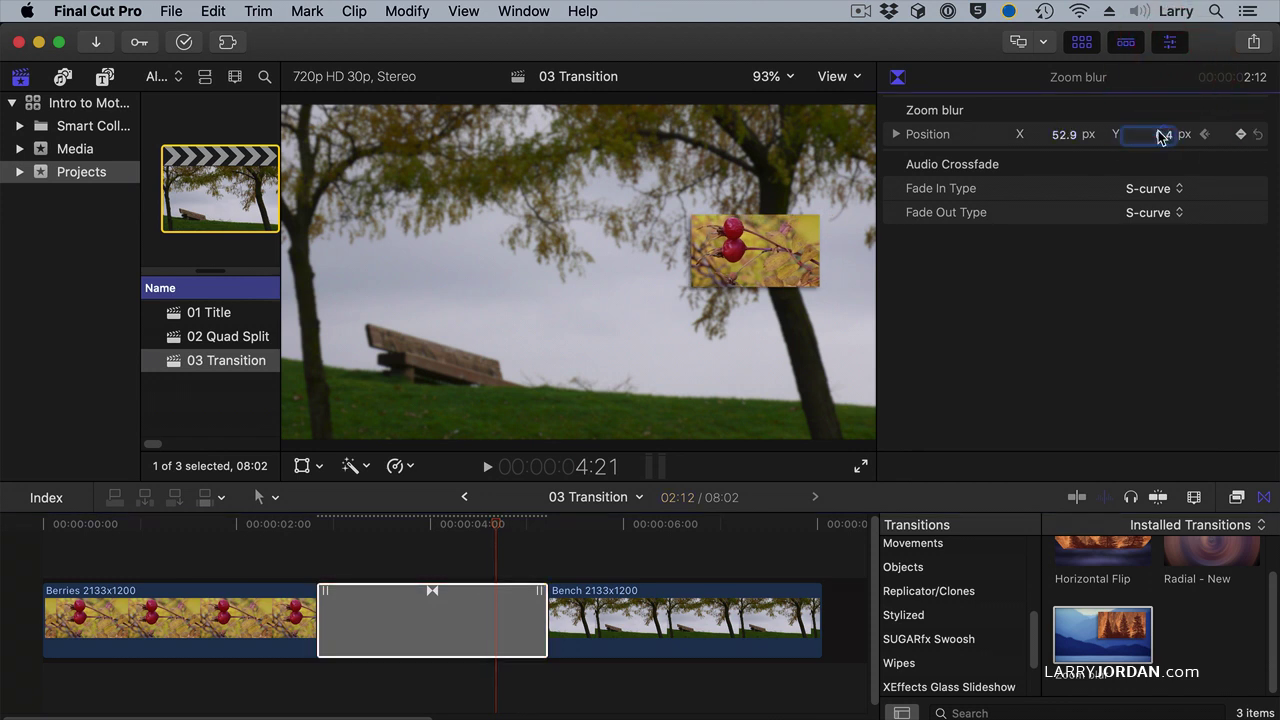
type("12.1")
key("Return")
key("Up")
key("Up")
key("Up")
key("Up")
key("Up")
key("Up")
key("Up")
key("Up")
key("Up")
key("Up")
key("Up")
key("Up")
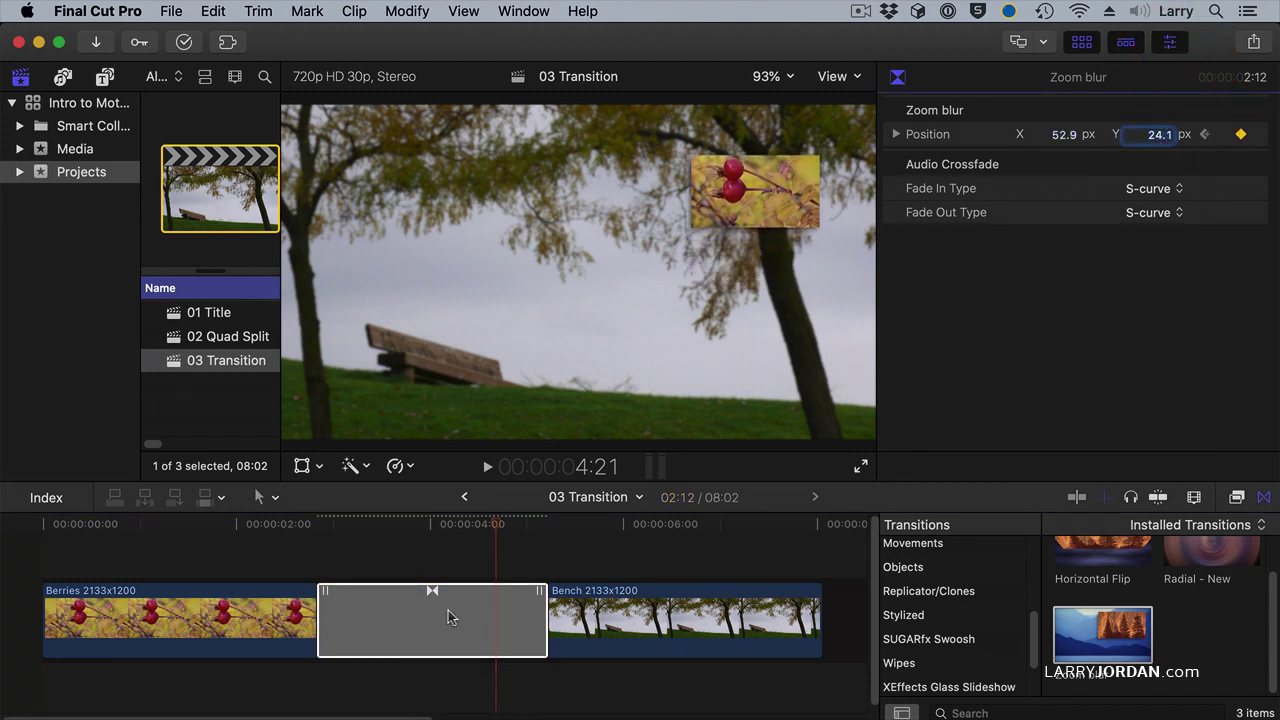
Trim the transition's right edge back to 1:13 and play it back
left_click_drag(537, 627, 502, 629)
left_click(340, 523)
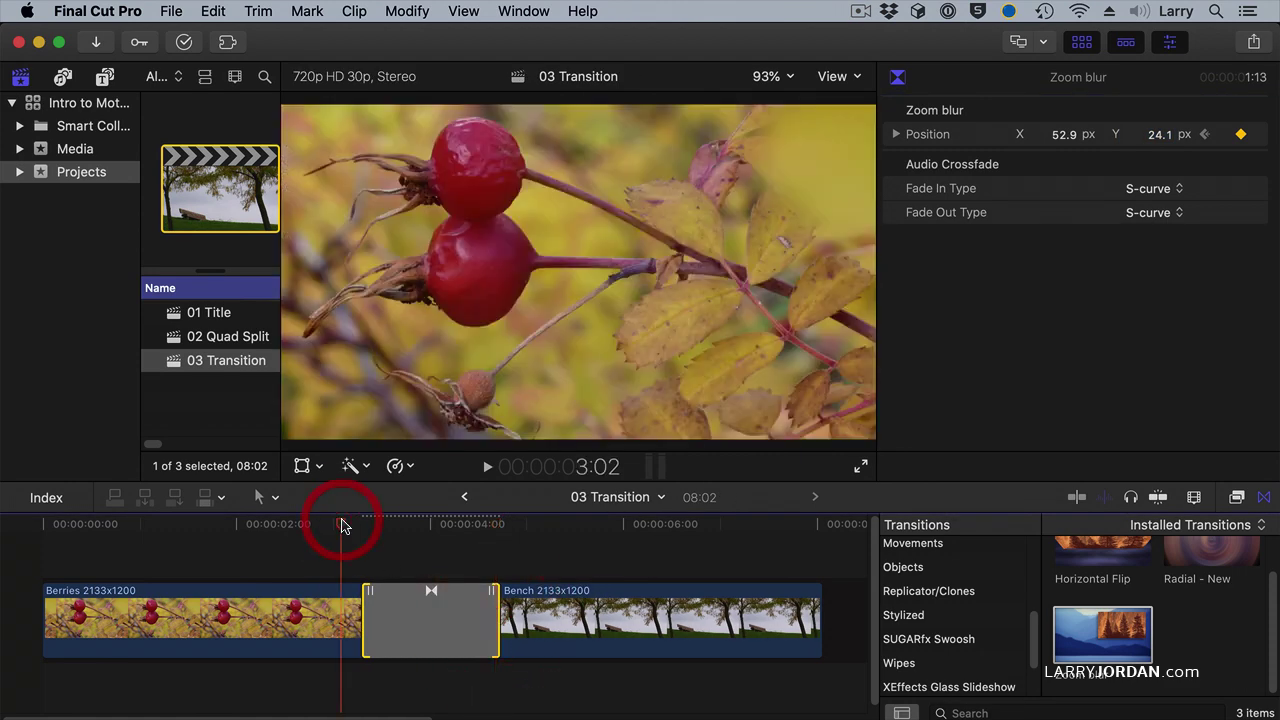
key("space")
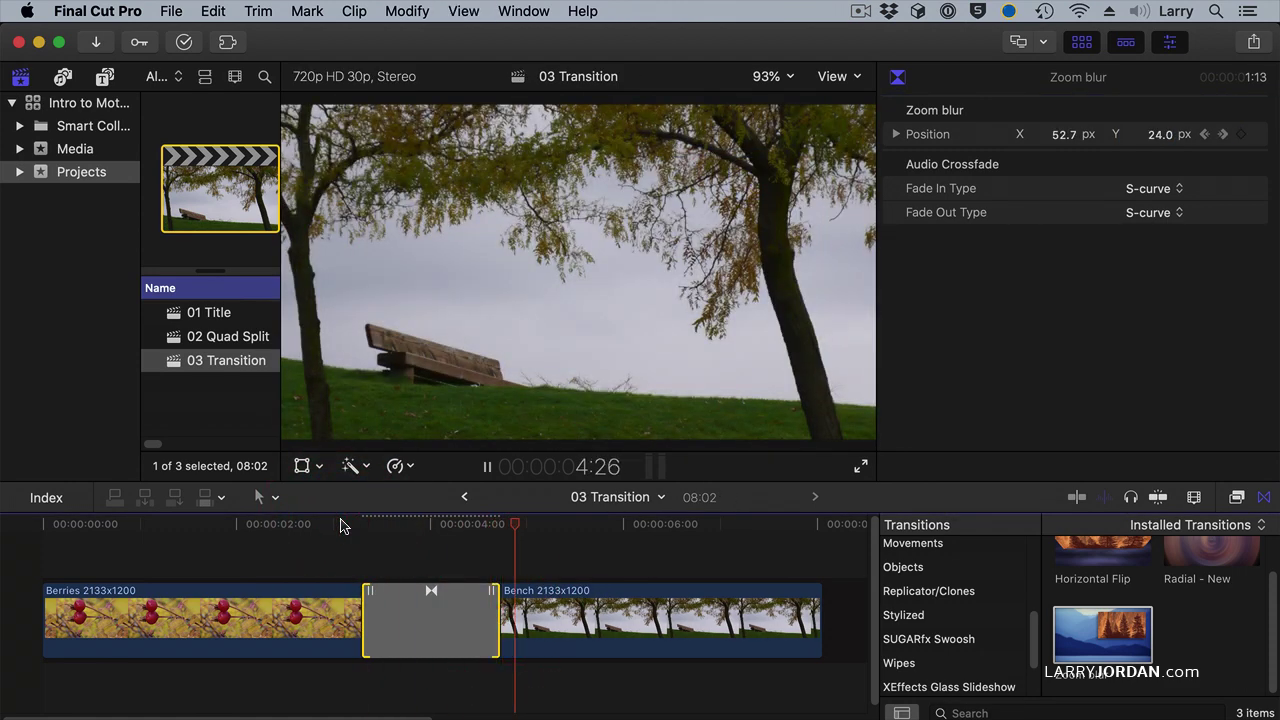
key("space")
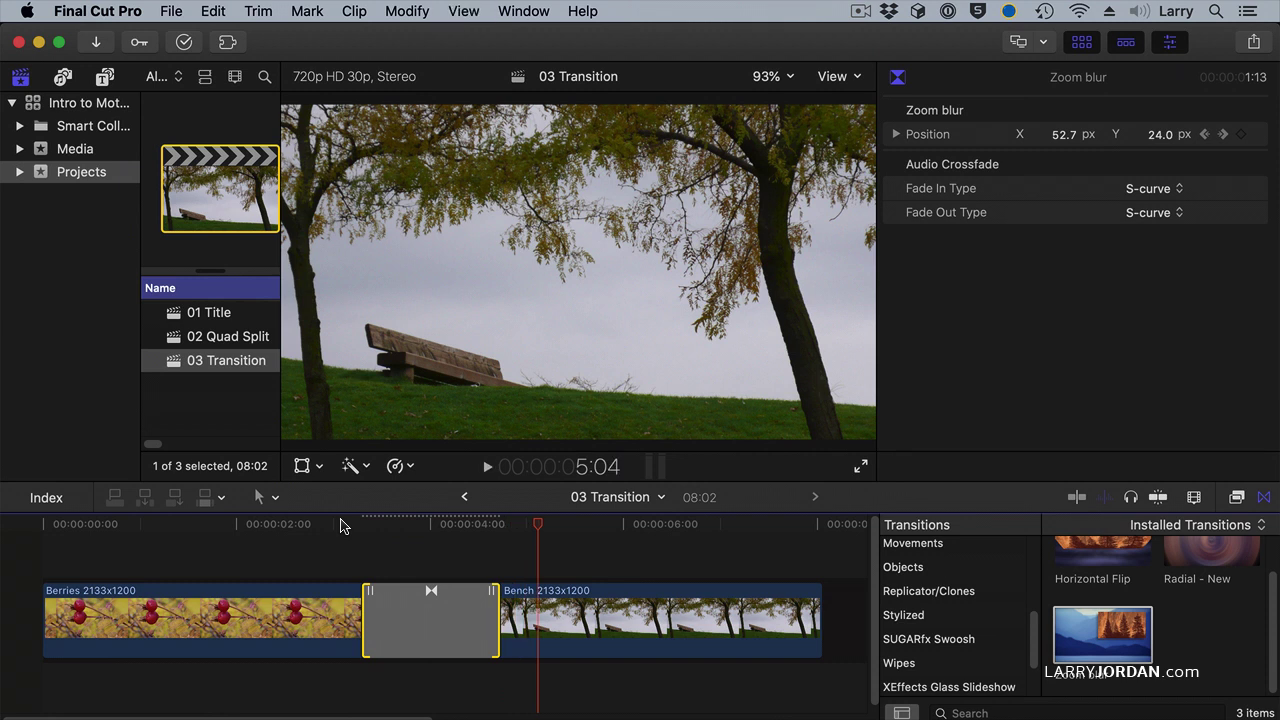